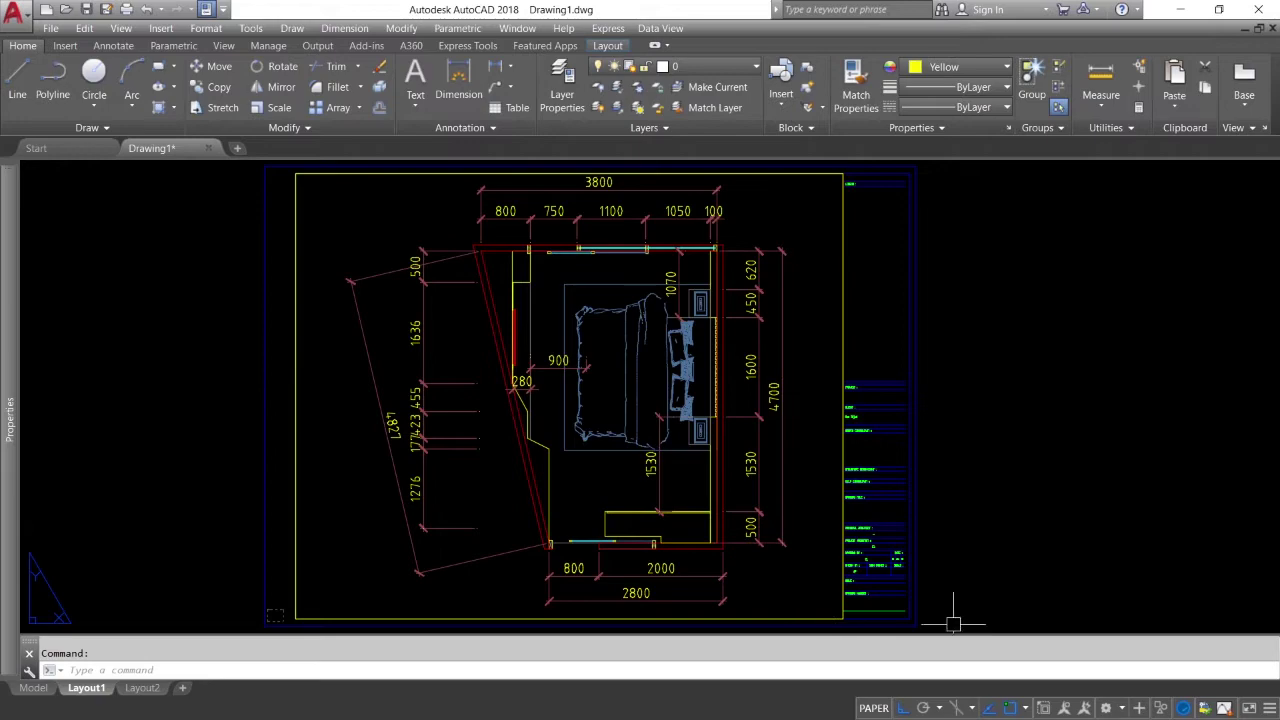
Review the SketchUp bedroom model and the rendered video in Movies & TV, returning to the AutoCAD floor plan.
key(alt+Tab)
key(alt+Tab)
key(alt+Tab)
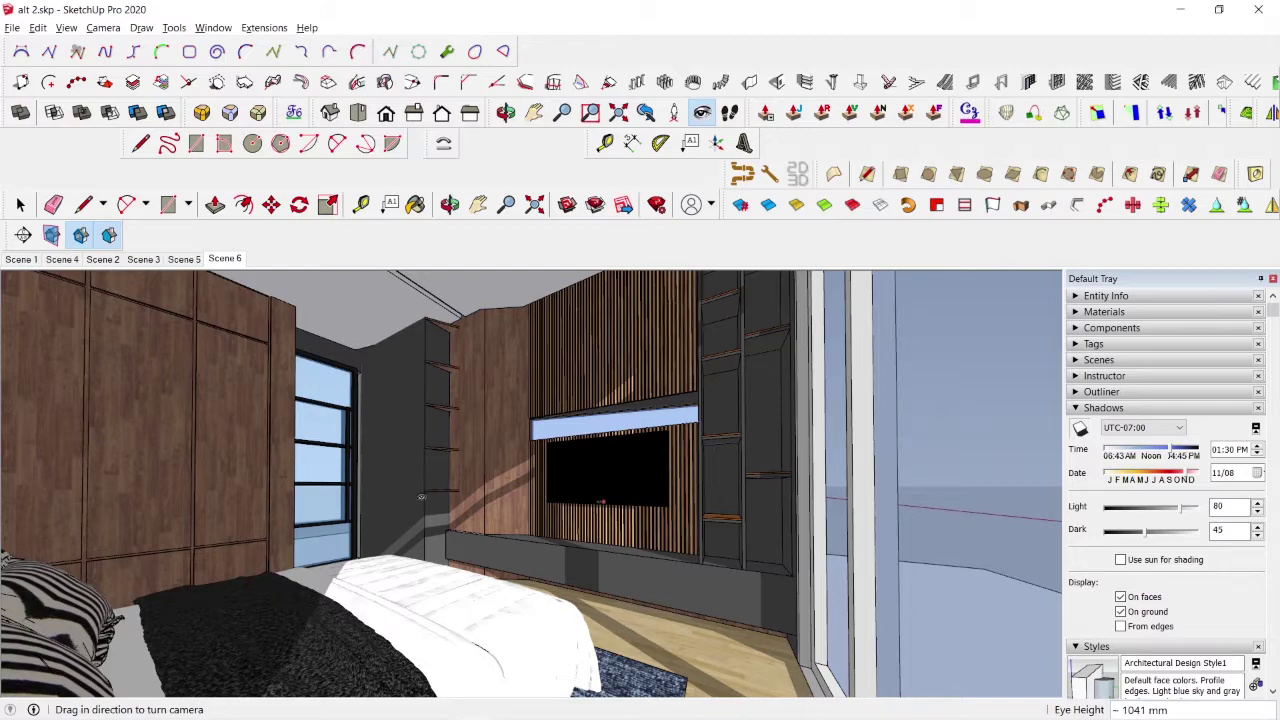
key(alt+Tab)
key(alt+Tab)
key(alt+Tab)
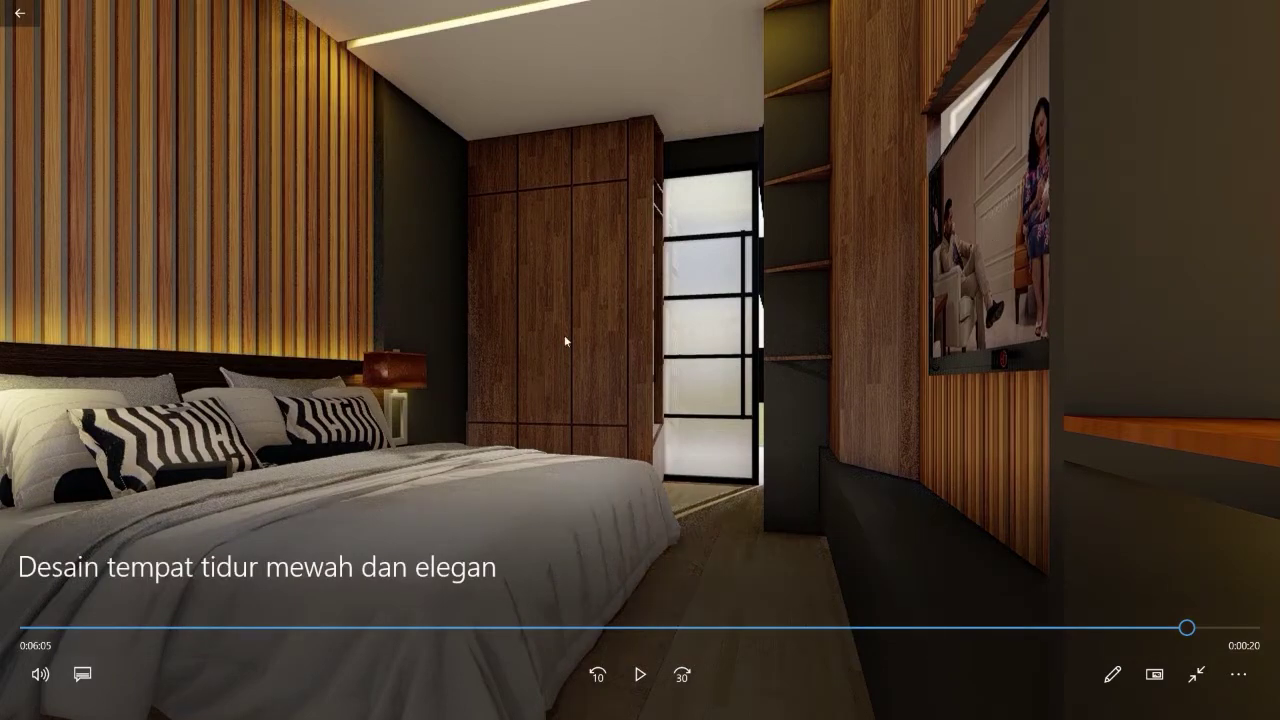
key(alt+Tab)
key(alt+Tab)
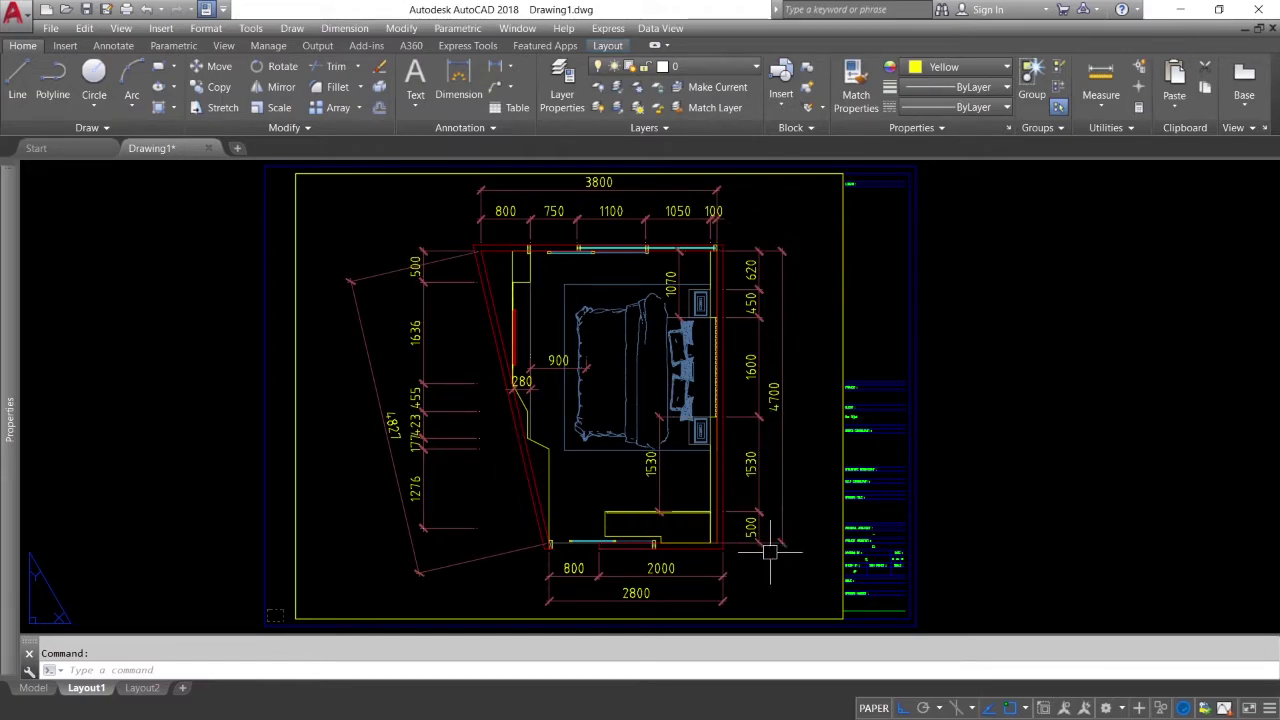
Examine the wardrobe, door opening and bedside clearance dimensions at the lower end of the bedroom floor plan.
scroll(586, 600, up, 5)
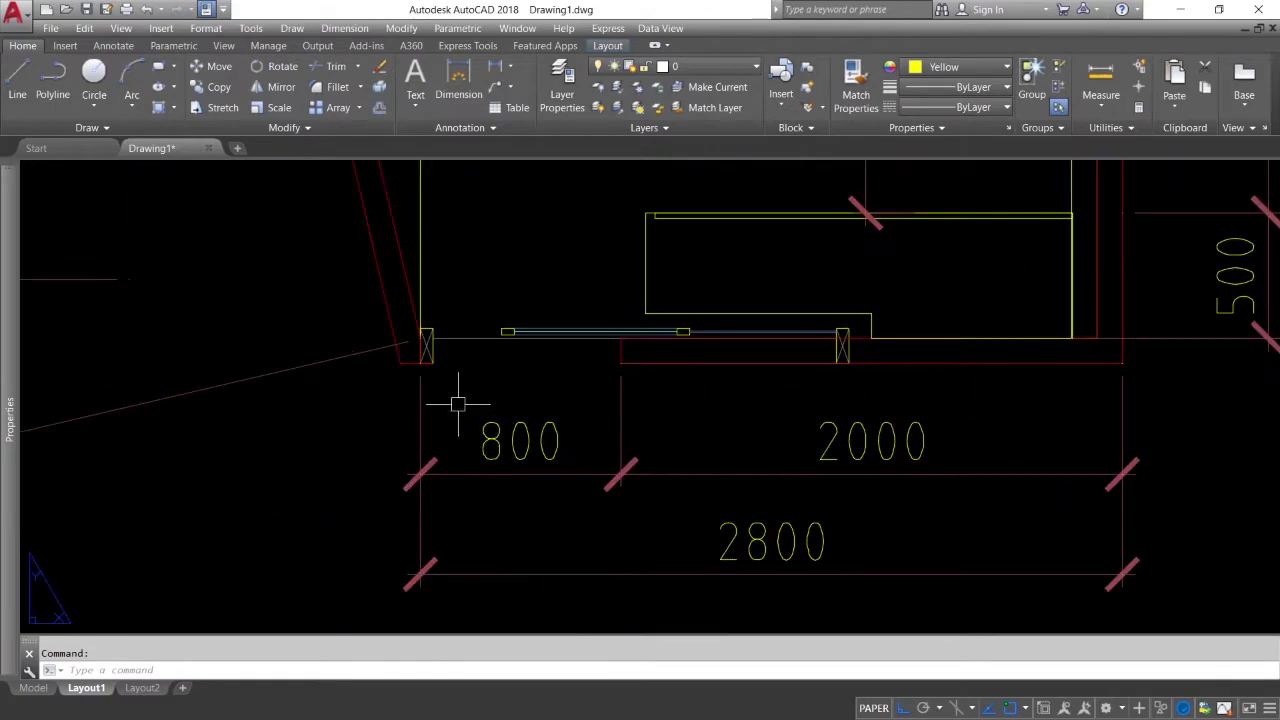
mouse_move(457, 400)
middle_down()
mouse_move(480, 452)
mouse_move(484, 513)
middle_up()
scroll(484, 513, down, 2)
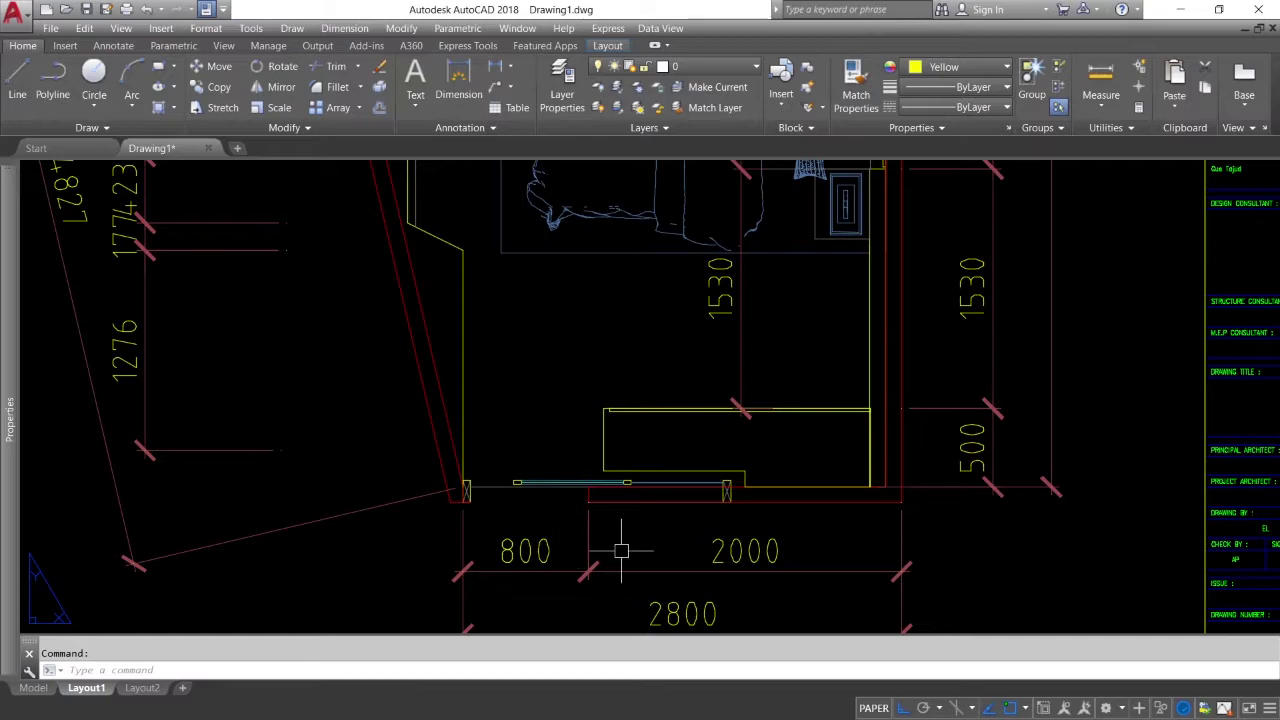
middle_drag(622, 552, 600, 508)
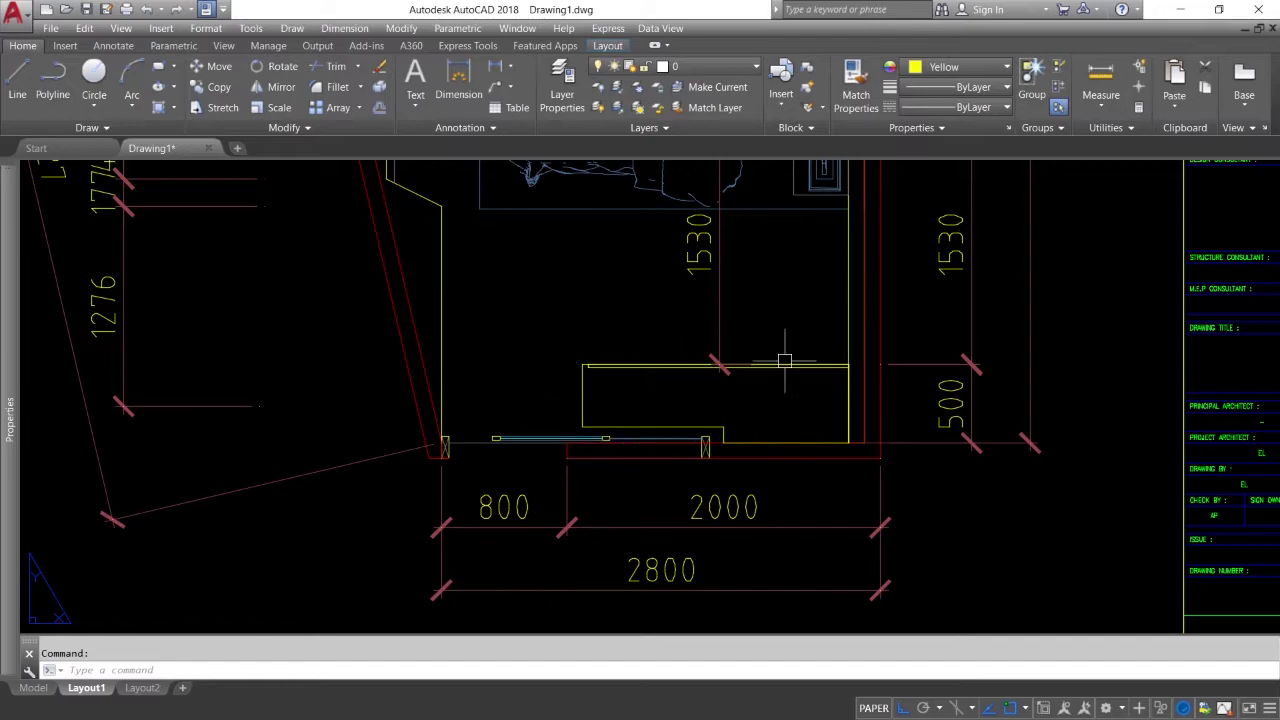
scroll(694, 409, down, 3)
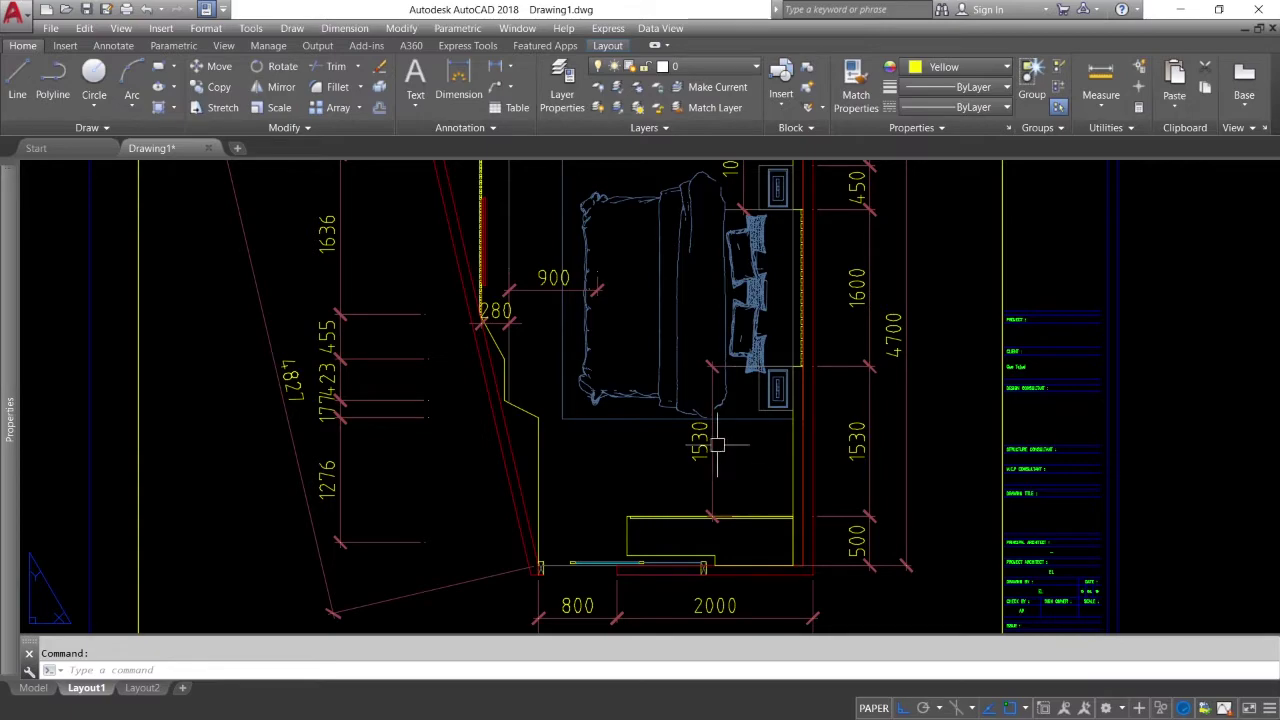
scroll(718, 503, up, 2)
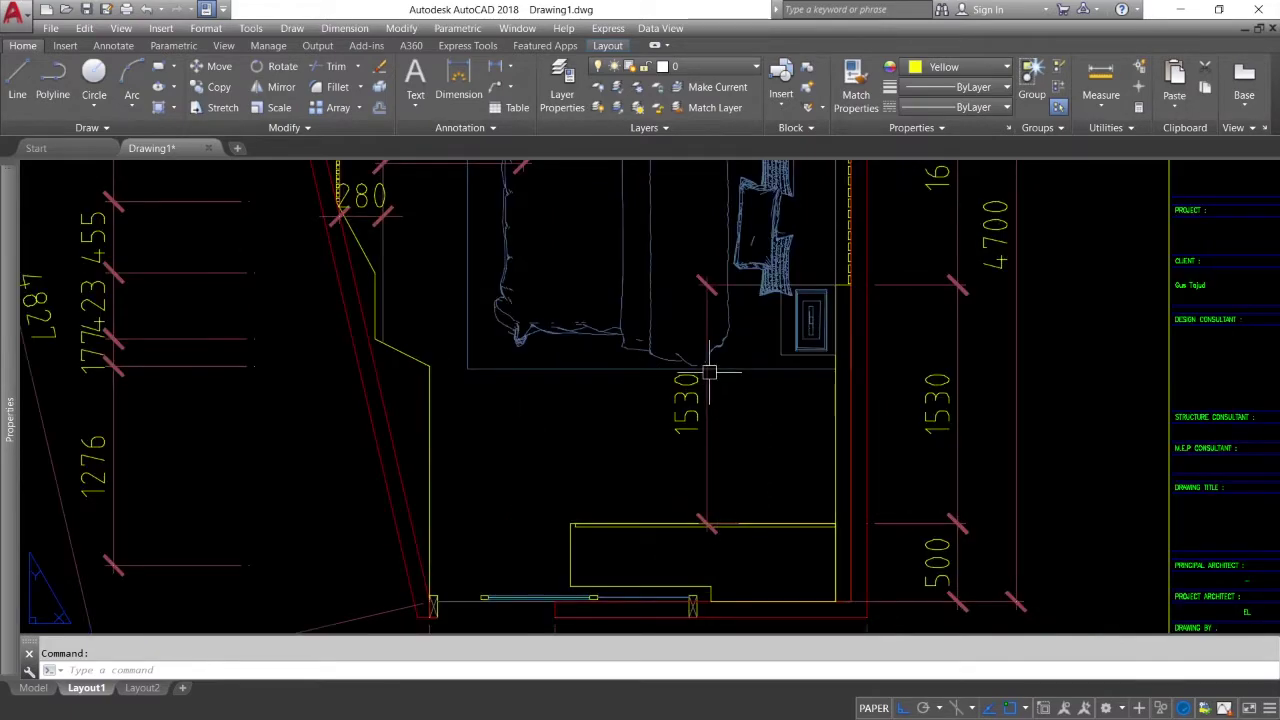
middle_click(826, 434)
middle_click(826, 434)
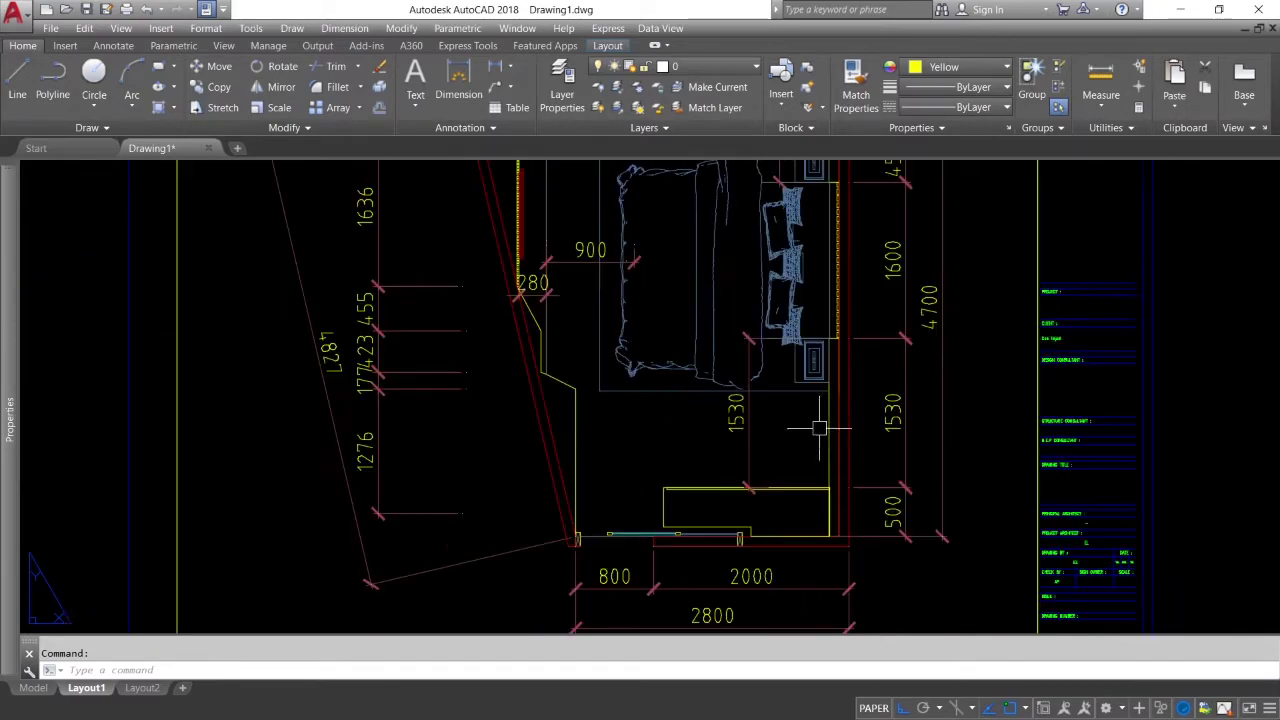
scroll(810, 500, up, 4)
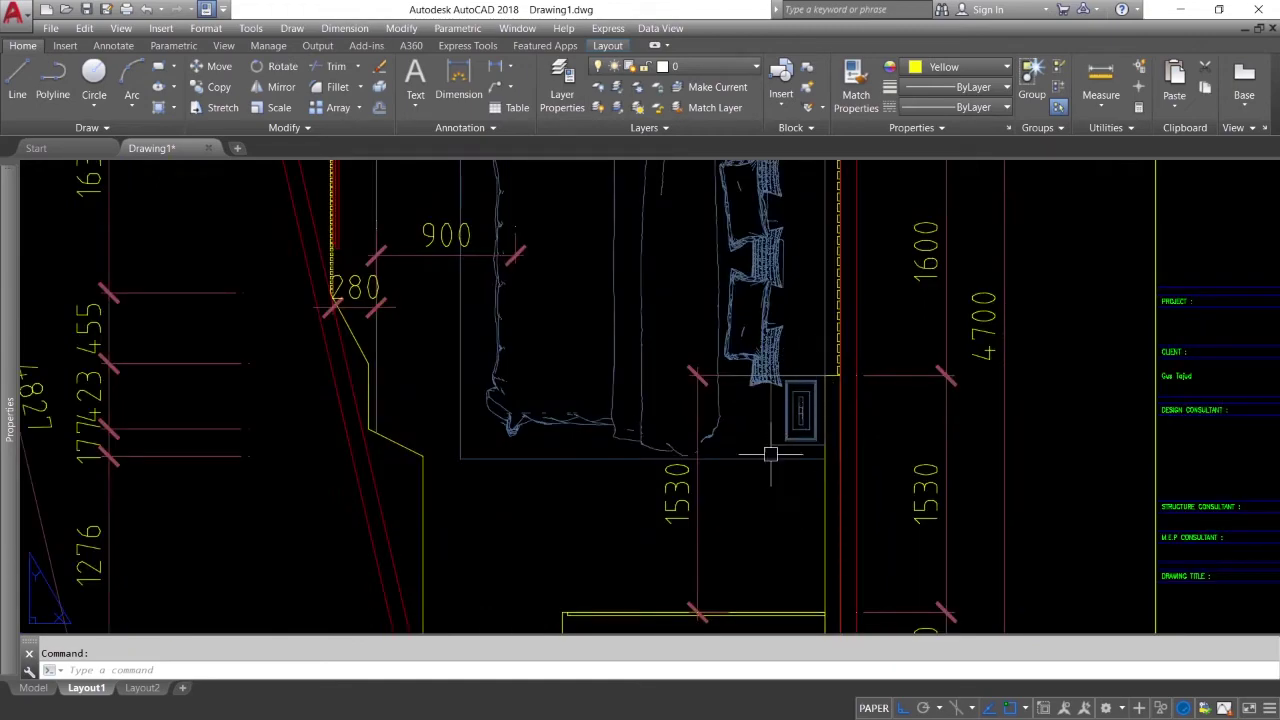
scroll(814, 363, down, 2)
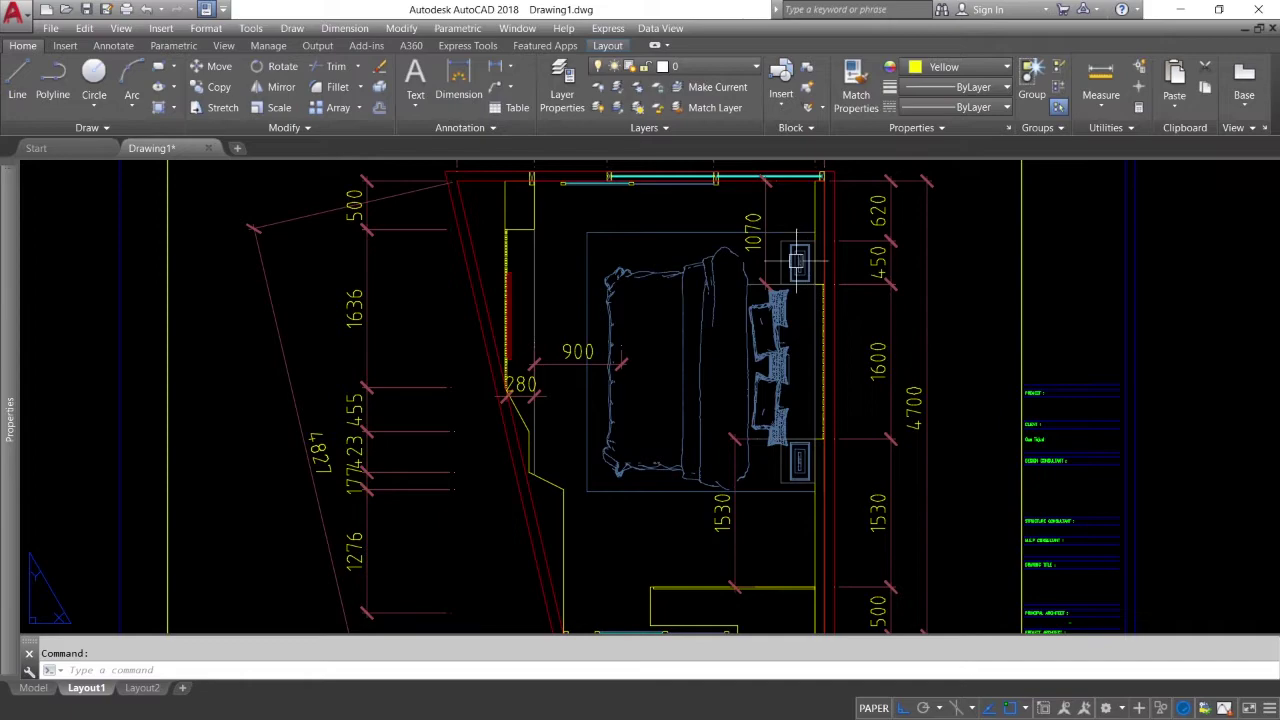
Examine the floor plan's bed area, upper window wall and slanted TV wall with their dimensions.
middle_drag(799, 262, 803, 342)
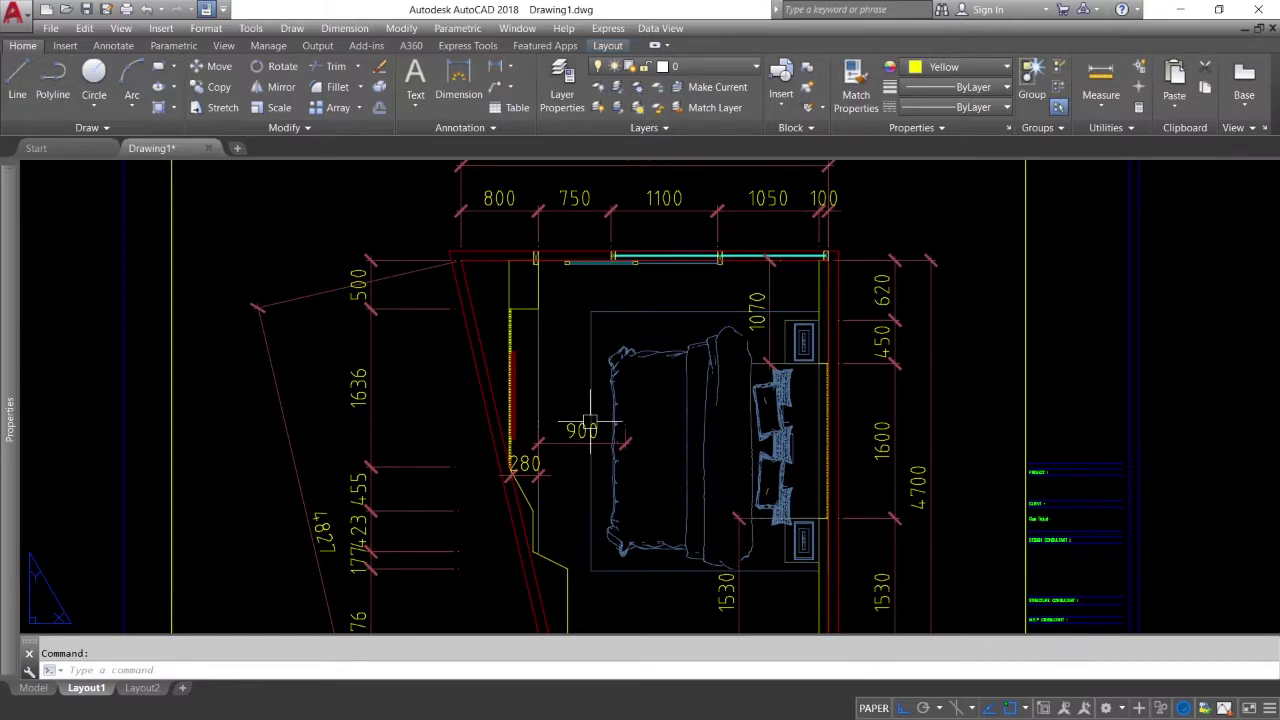
middle_drag(586, 430, 628, 371)
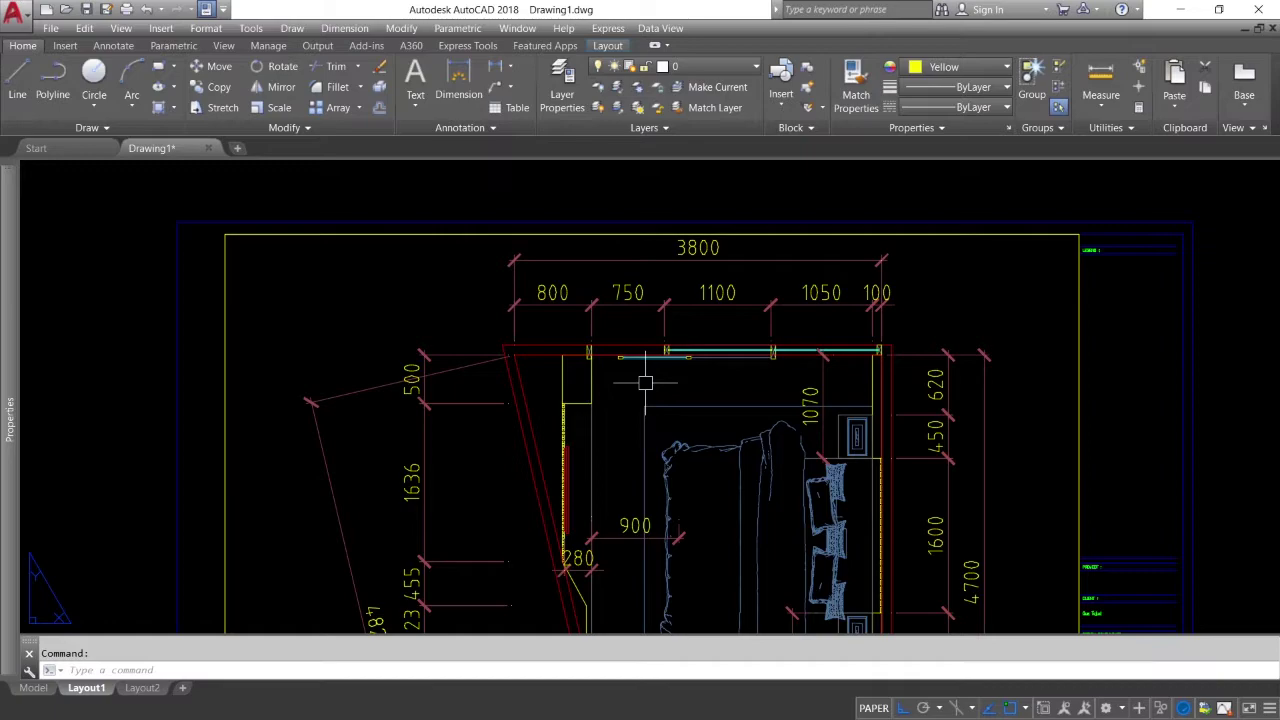
scroll(610, 340, down, 2)
scroll(657, 271, up, 2)
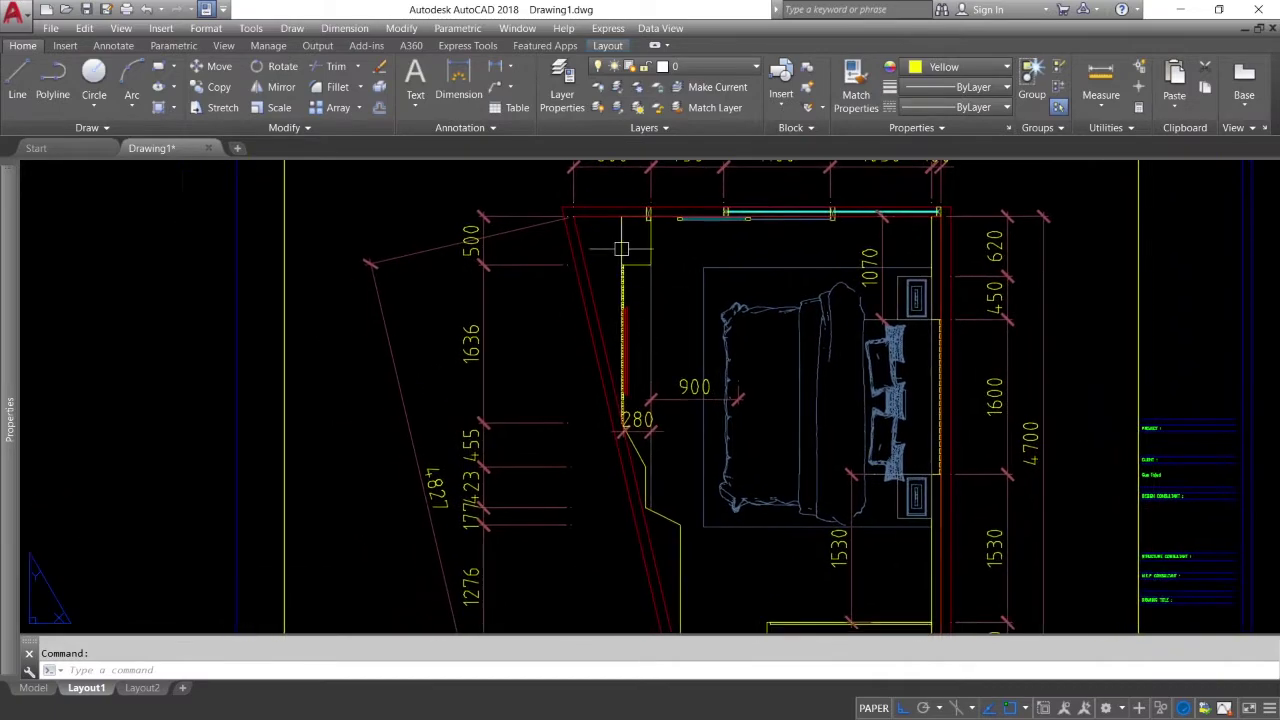
mouse_move(624, 484)
middle_down()
mouse_move(630, 400)
mouse_move(666, 471)
mouse_move(667, 565)
middle_up()
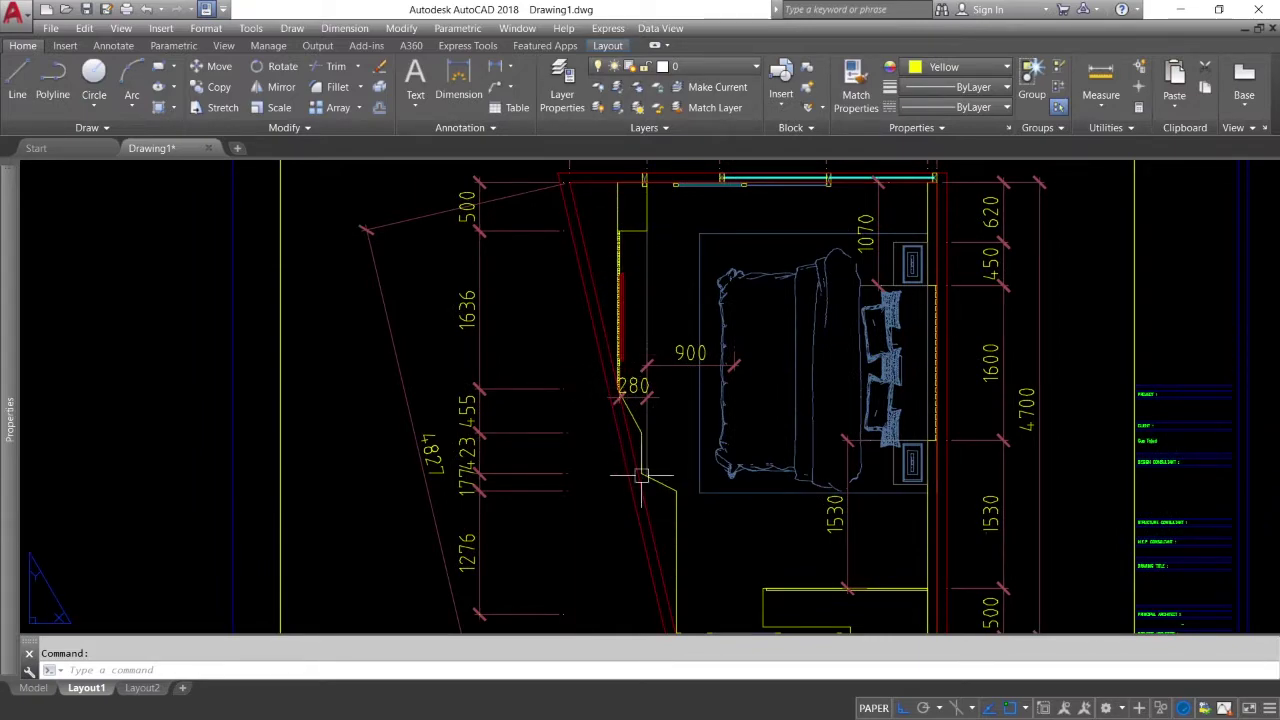
middle_drag(666, 534, 666, 488)
middle_drag(668, 560, 670, 580)
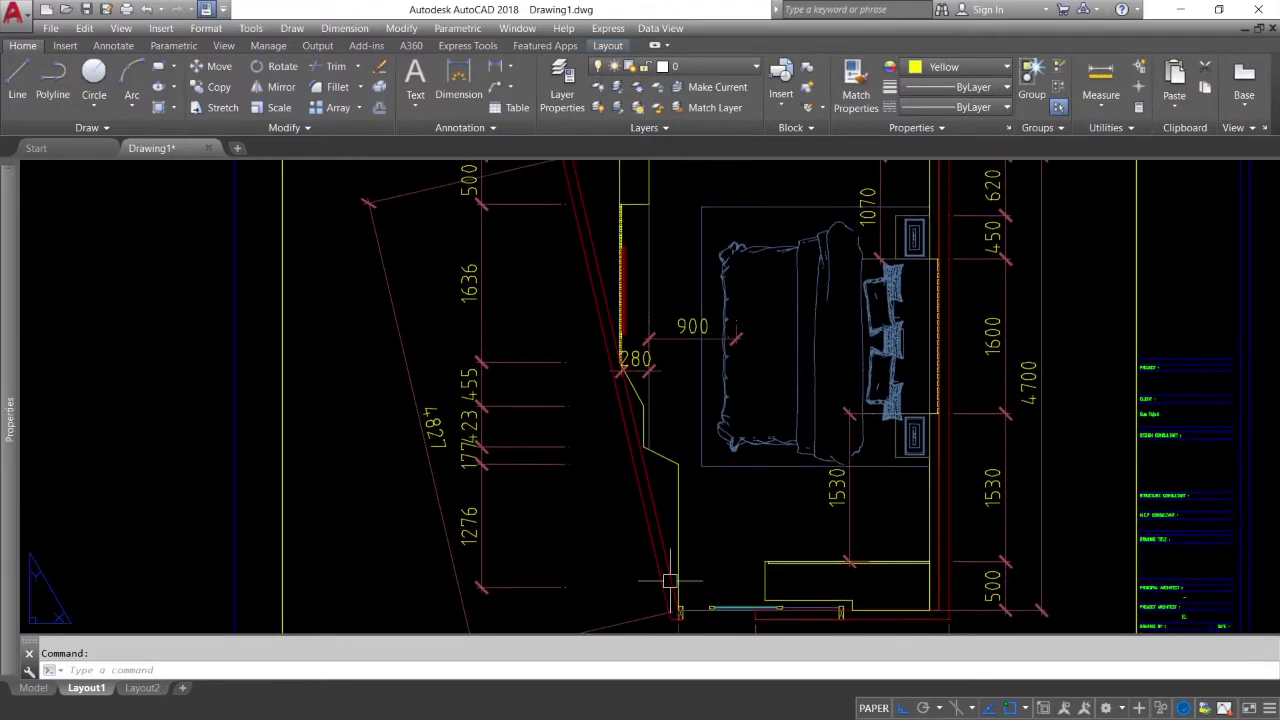
middle_drag(667, 467, 671, 517)
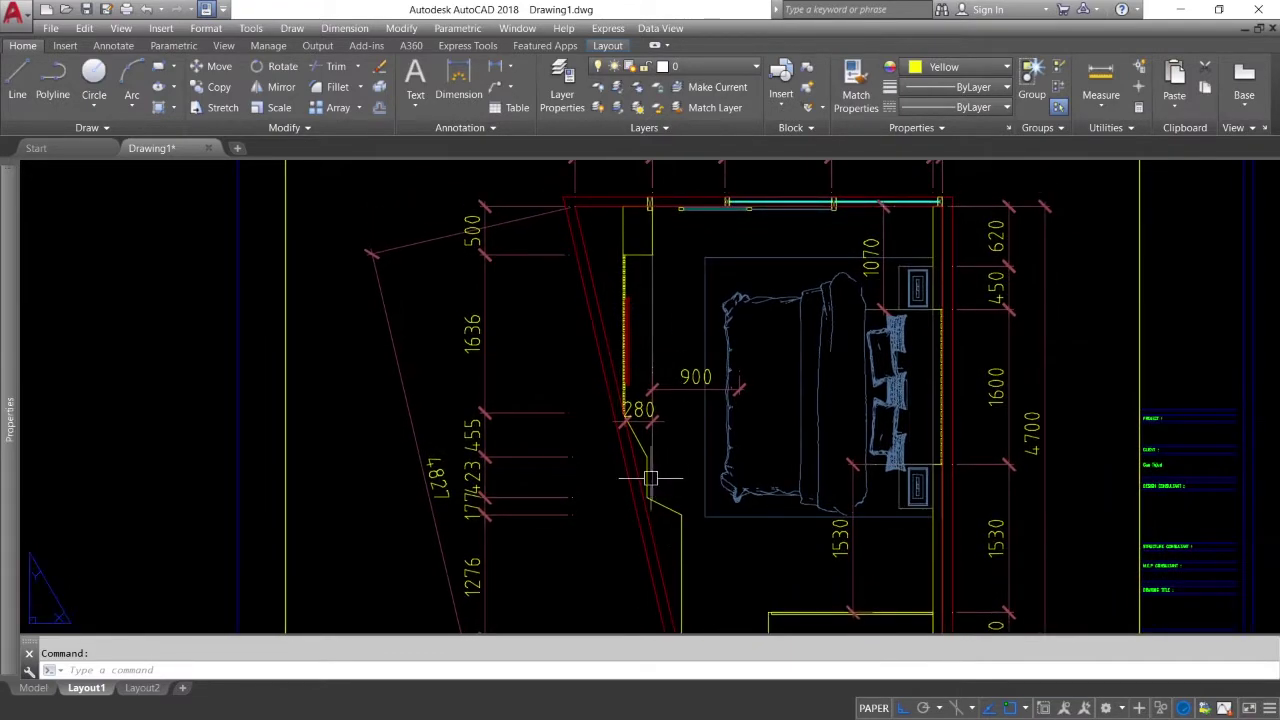
middle_drag(670, 470, 672, 547)
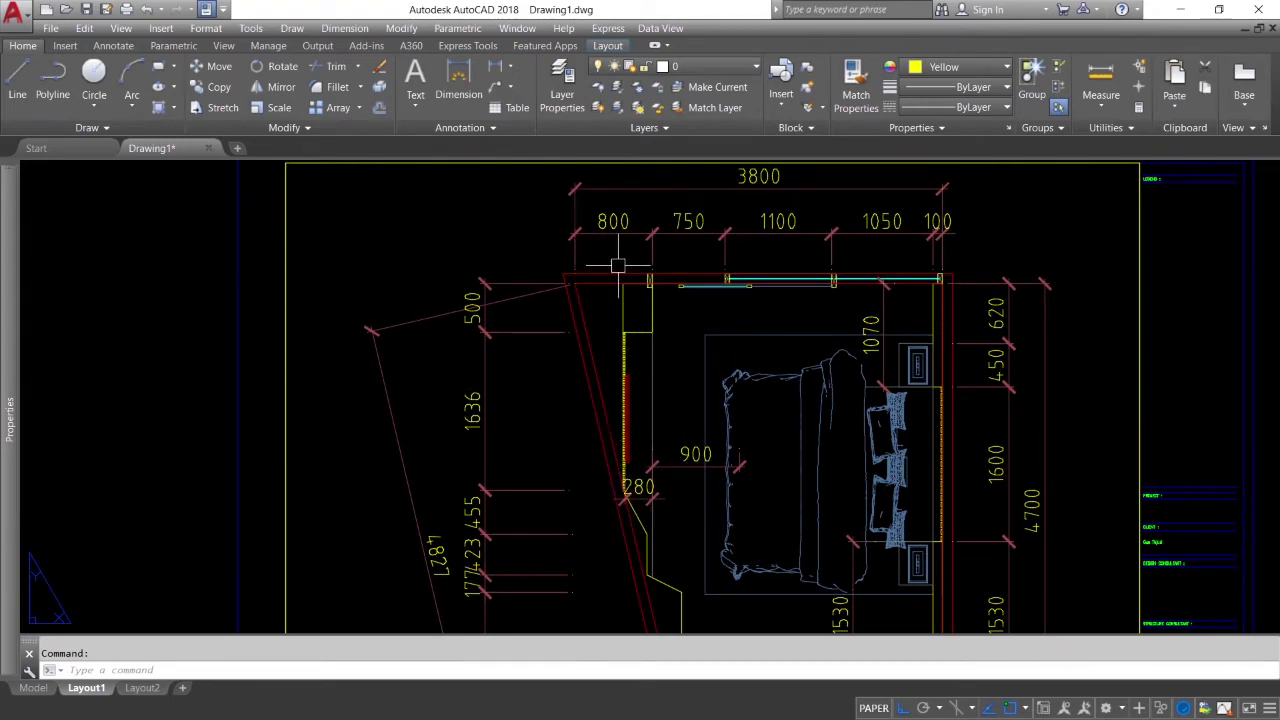
scroll(618, 266, down, 2)
Switch to the SketchUp model and compare its TV wall with the AutoCAD floor plan.
key(alt+Tab)
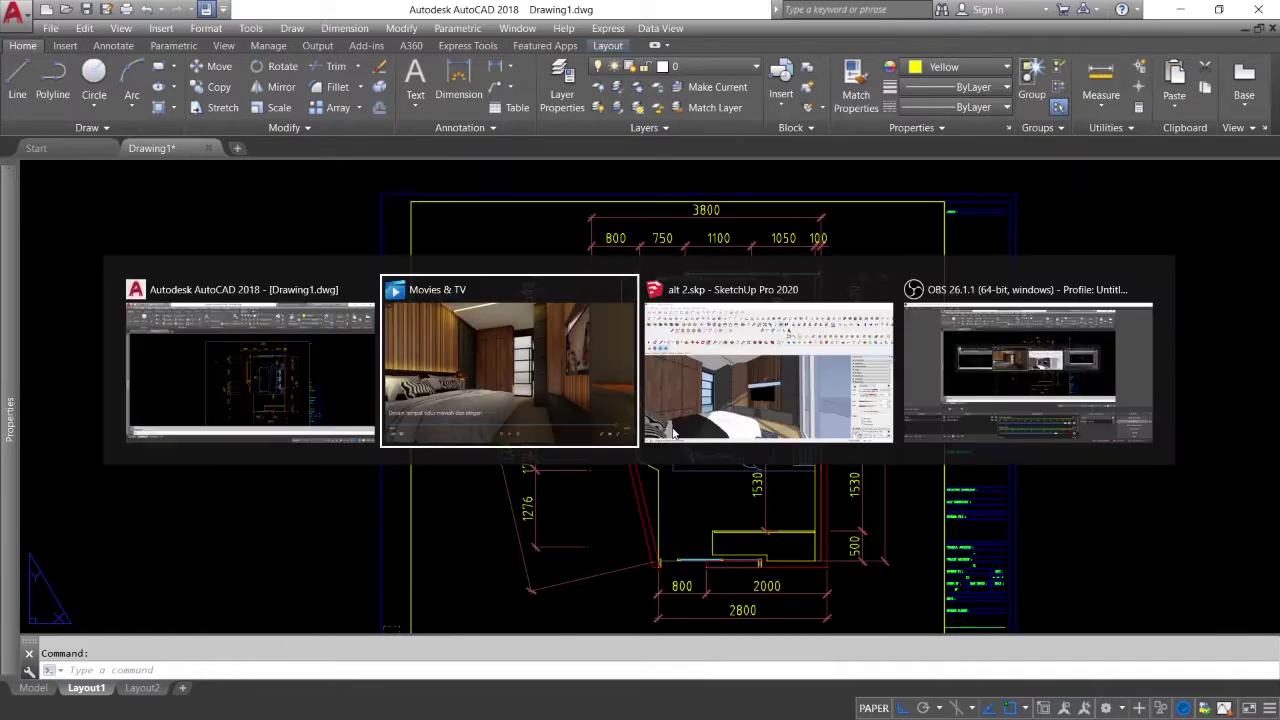
click(673, 432)
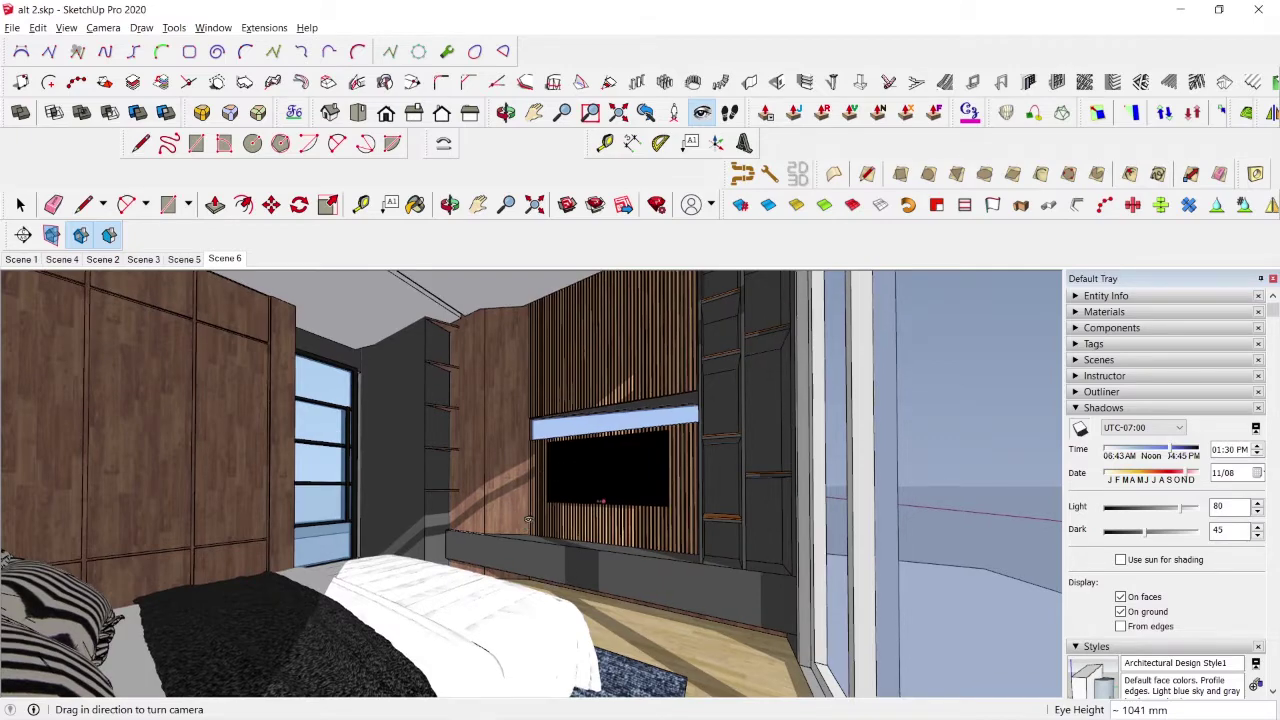
scroll(528, 520, up, 3)
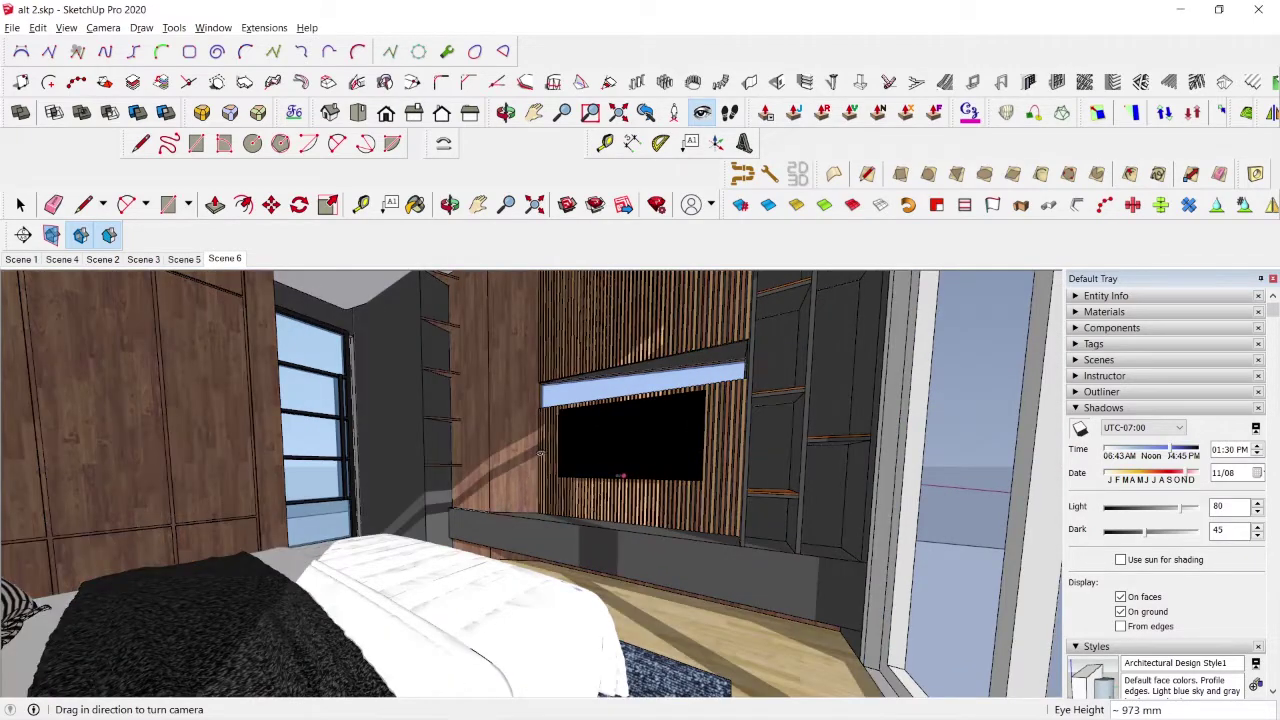
drag(545, 496, 557, 508)
key(alt+Tab)
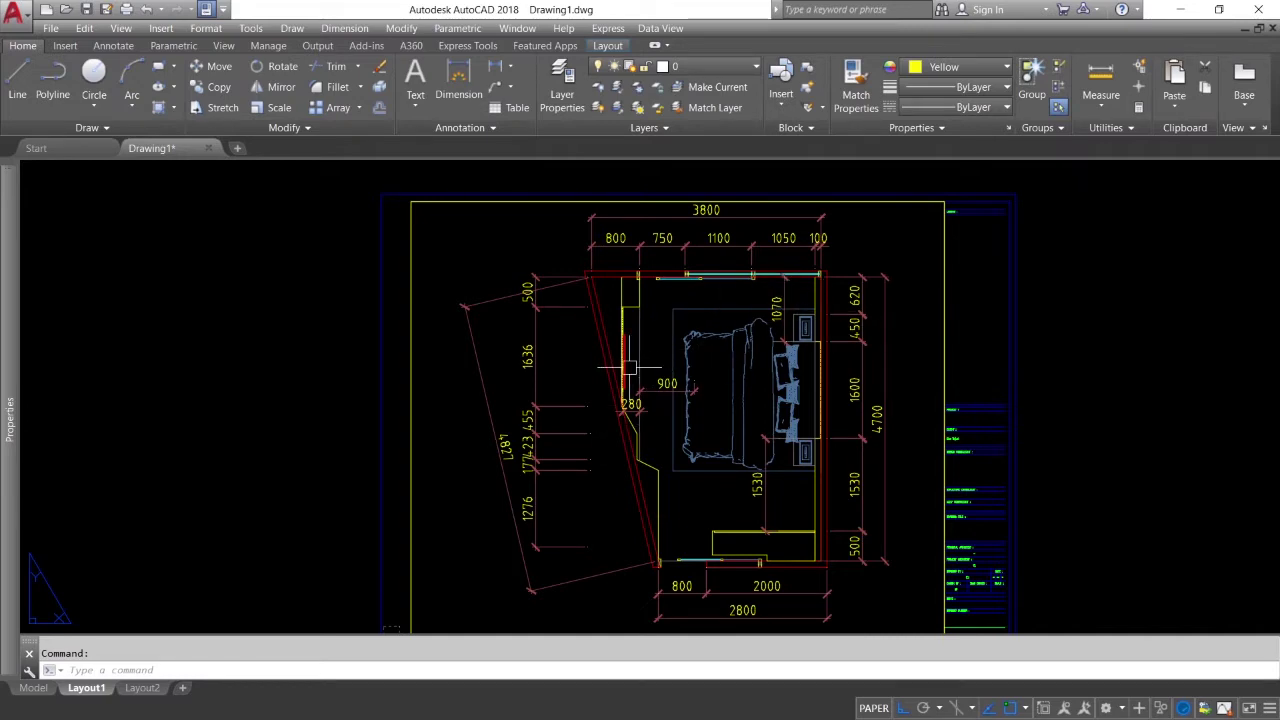
key(alt+Tab)
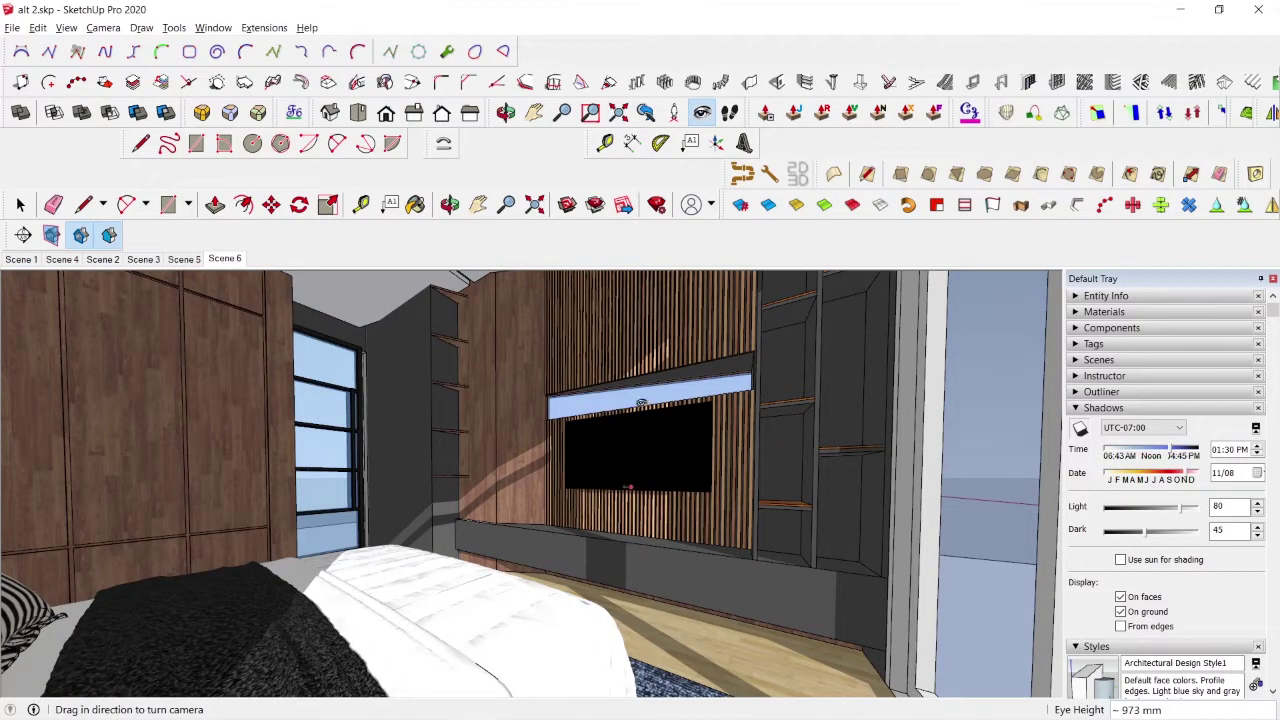
Look around the TV wall, its recessed opening, the side shelves and the wardrobe in the bedroom model.
mouse_move(641, 402)
mouse_down()
mouse_move(506, 435)
mouse_move(750, 635)
mouse_move(740, 626)
mouse_move(764, 619)
mouse_move(718, 600)
mouse_move(728, 587)
mouse_move(691, 594)
mouse_move(737, 617)
mouse_move(801, 553)
mouse_move(778, 557)
mouse_move(746, 501)
mouse_move(531, 443)
mouse_up()
drag(646, 450, 712, 404)
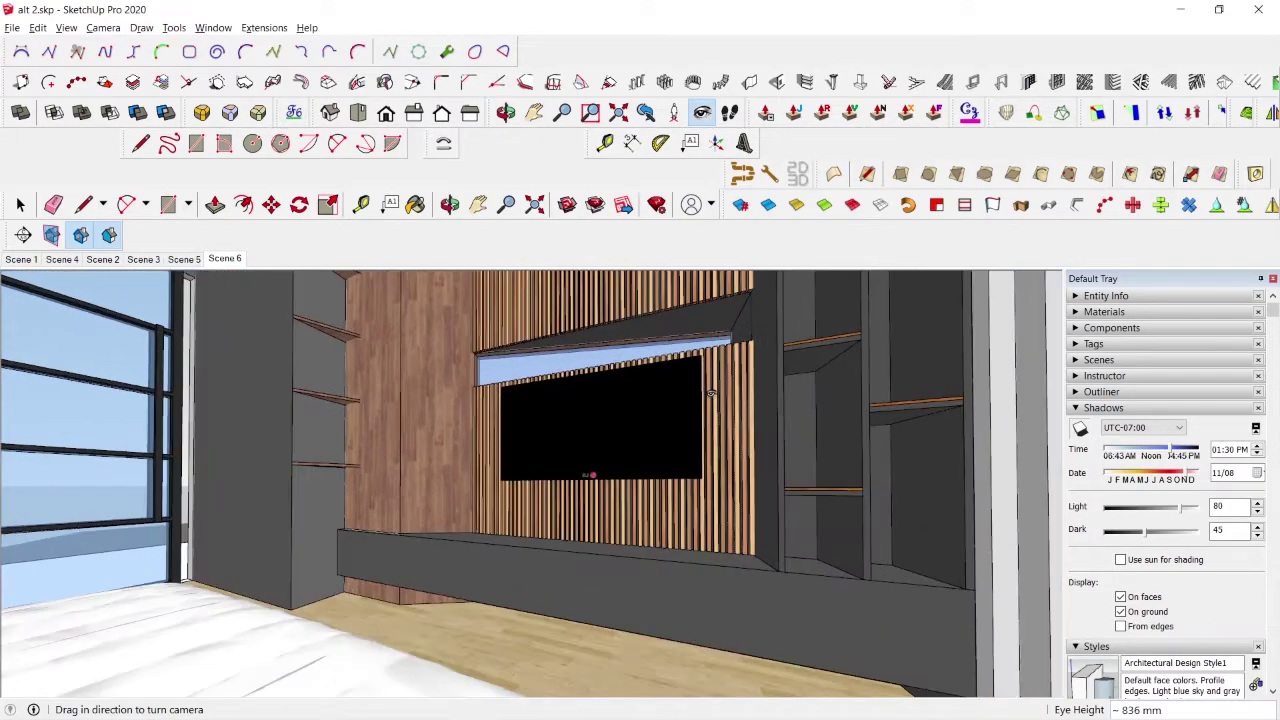
mouse_move(712, 404)
middle_down()
mouse_move(712, 393)
mouse_move(668, 421)
mouse_move(675, 405)
mouse_move(601, 325)
mouse_move(588, 420)
middle_up()
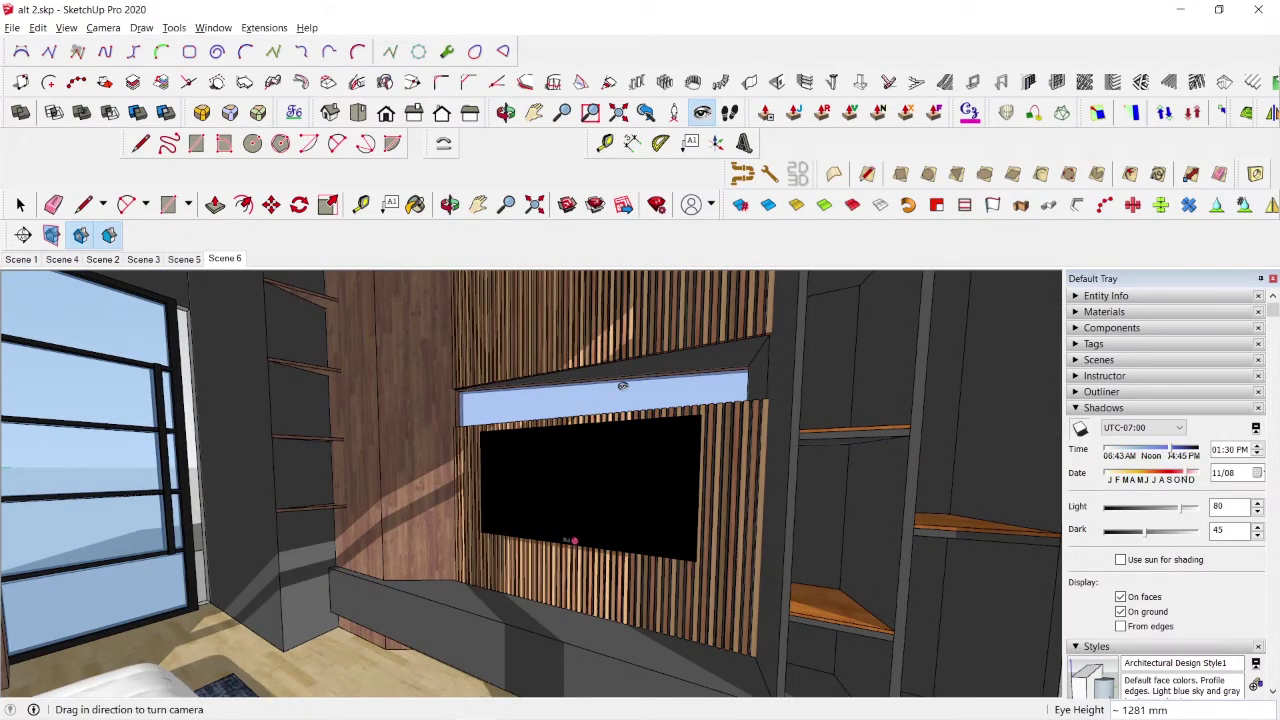
drag(622, 392, 598, 341)
middle_drag(621, 411, 734, 481)
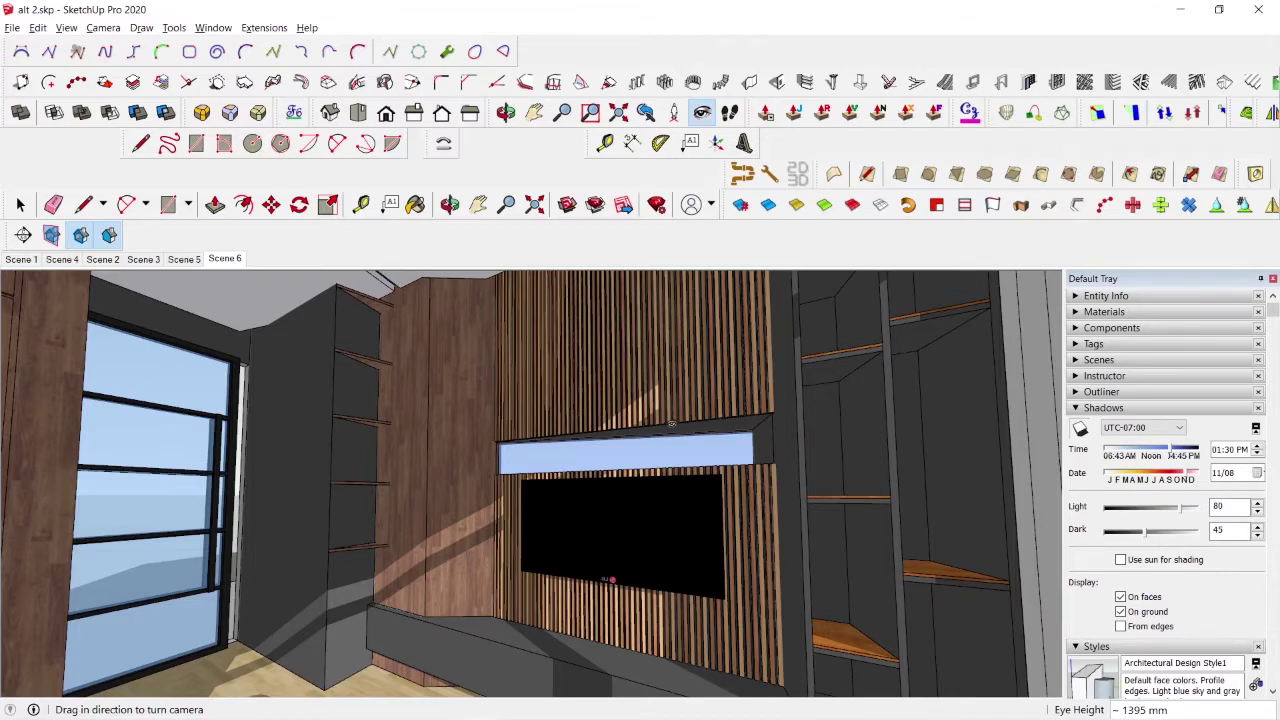
drag(672, 424, 309, 433)
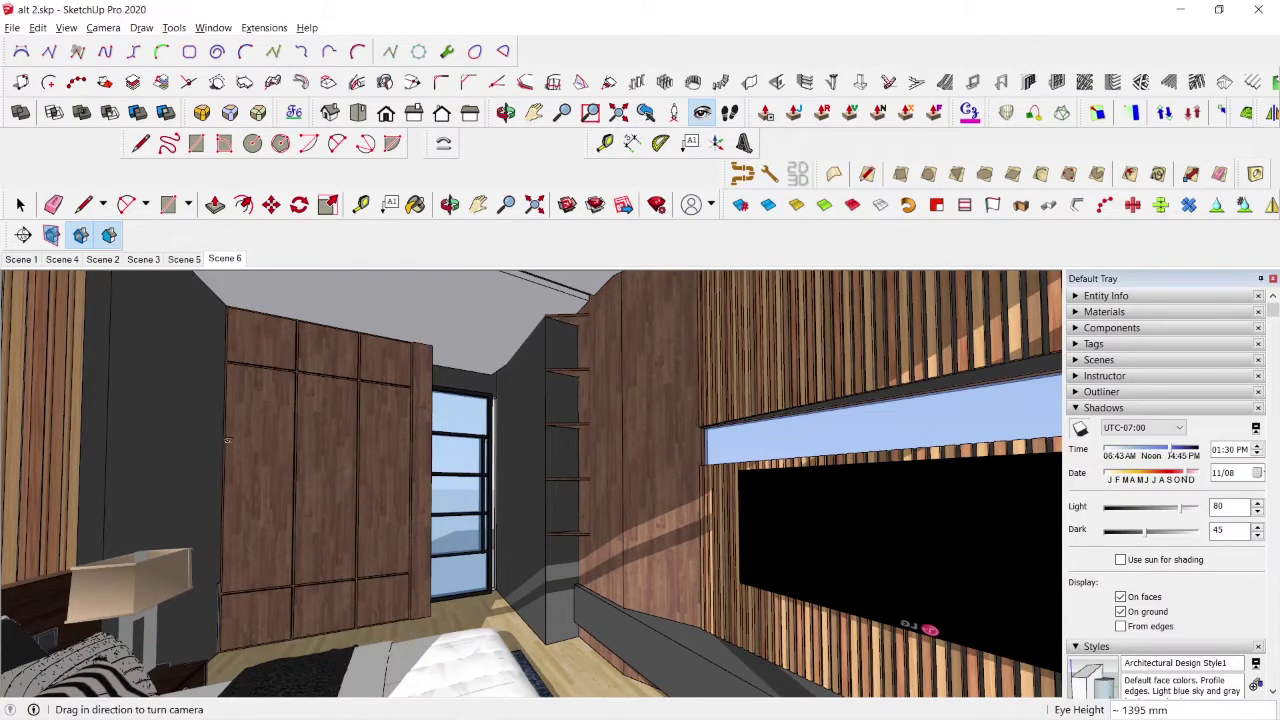
Open Scene 1 and look around the room at the TV wall, glass wall, slatted headboard wall and ceiling.
click(36, 262)
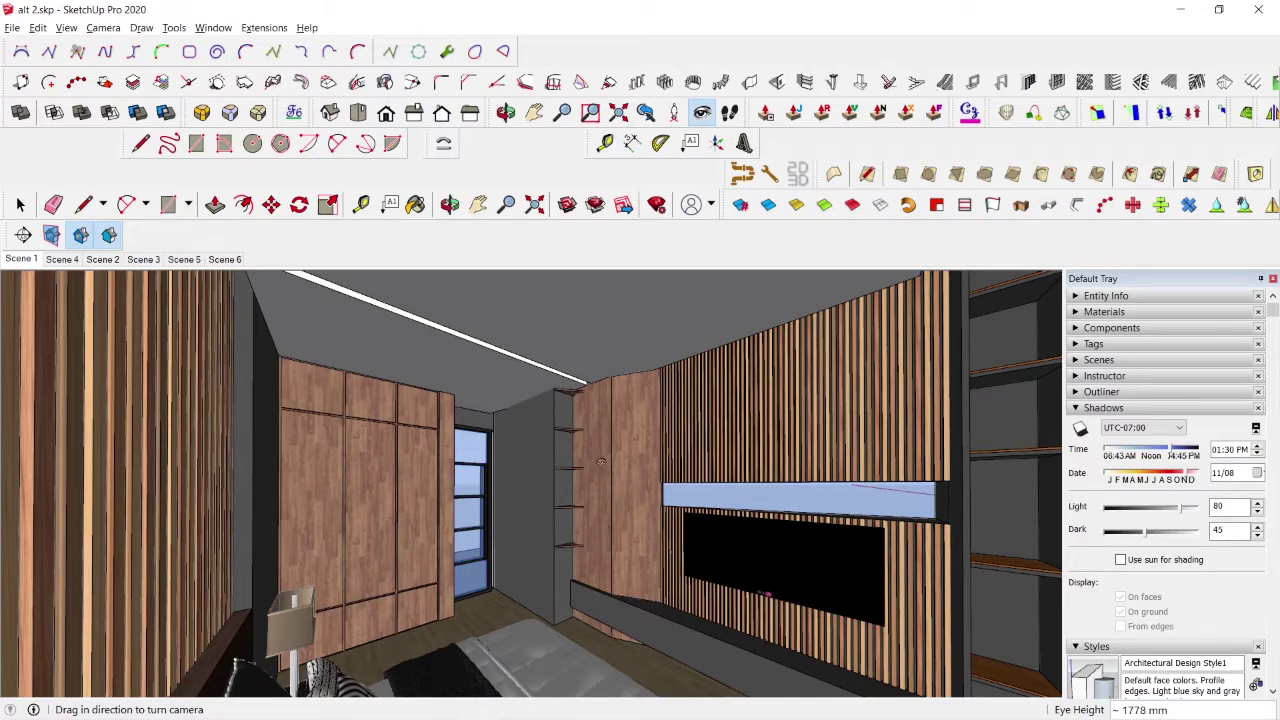
drag(450, 529, 644, 379)
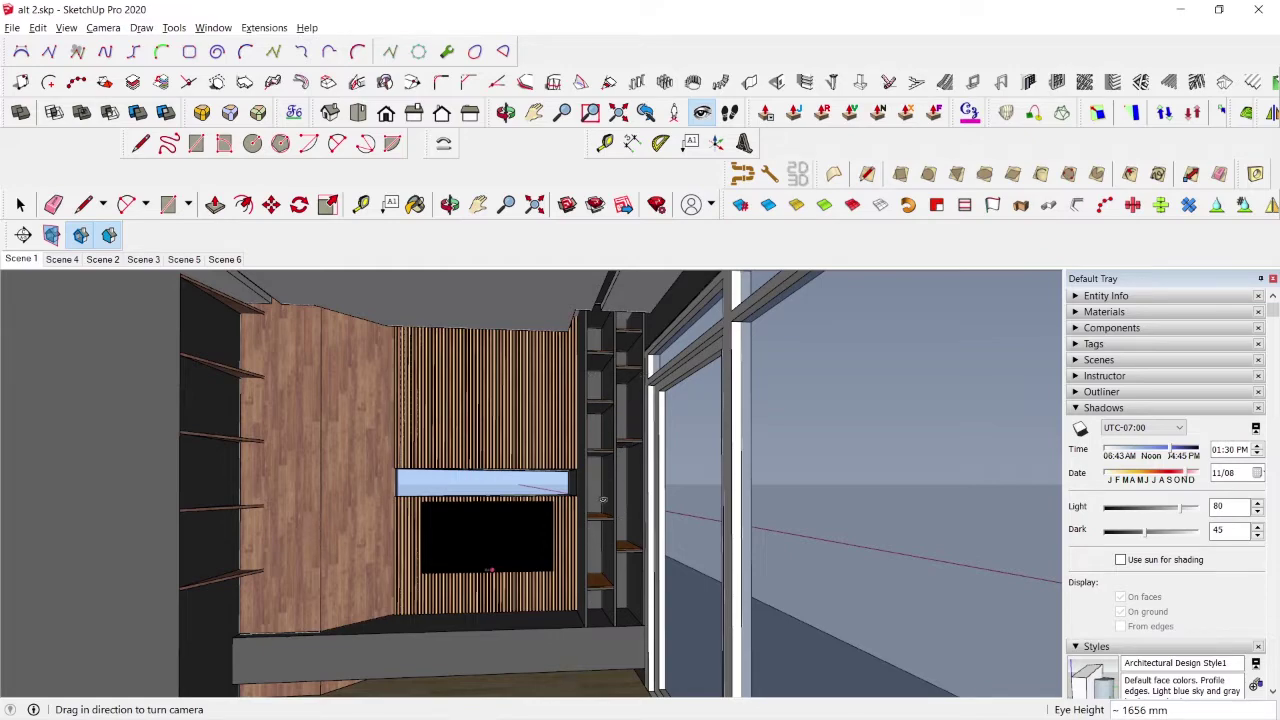
drag(566, 546, 417, 595)
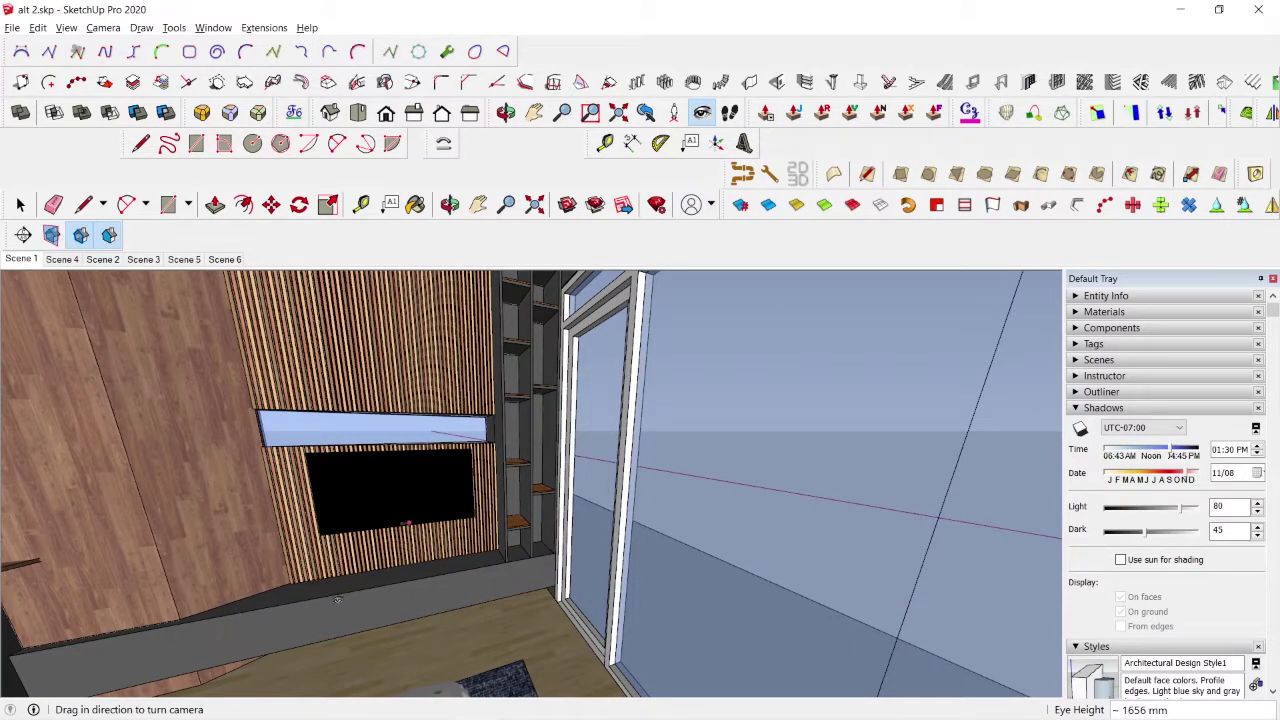
drag(362, 588, 726, 575)
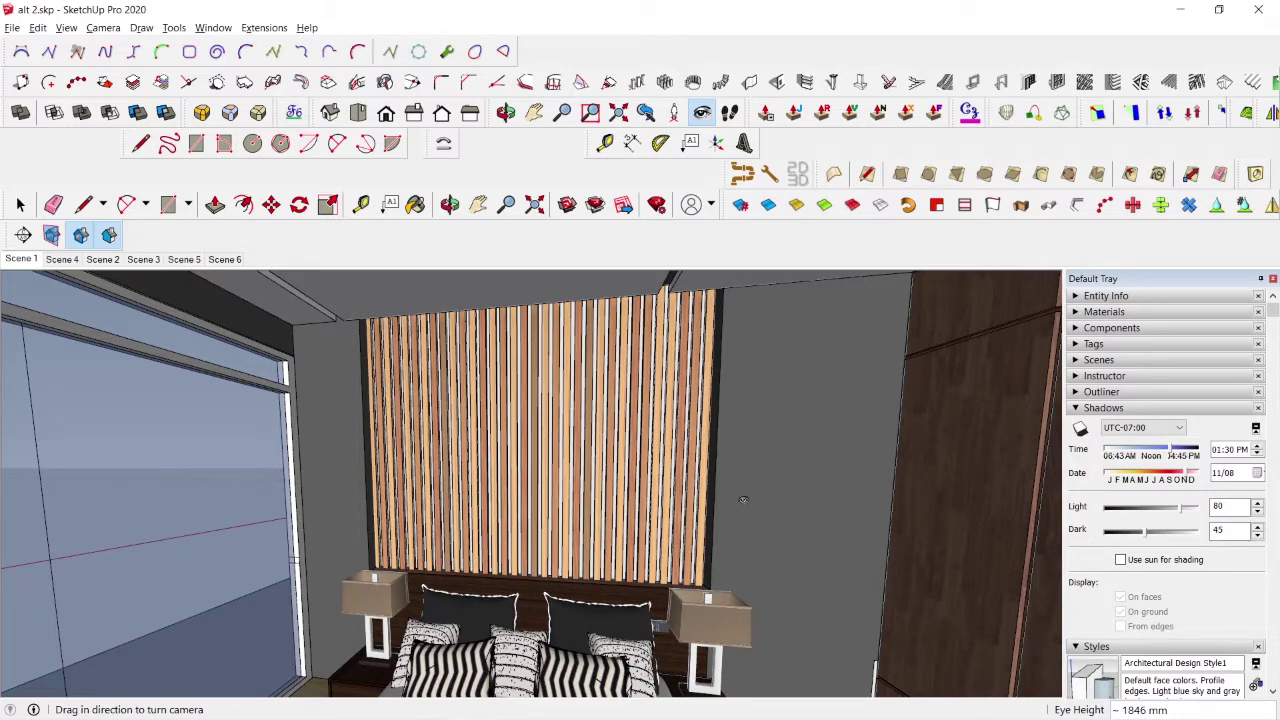
drag(743, 499, 701, 479)
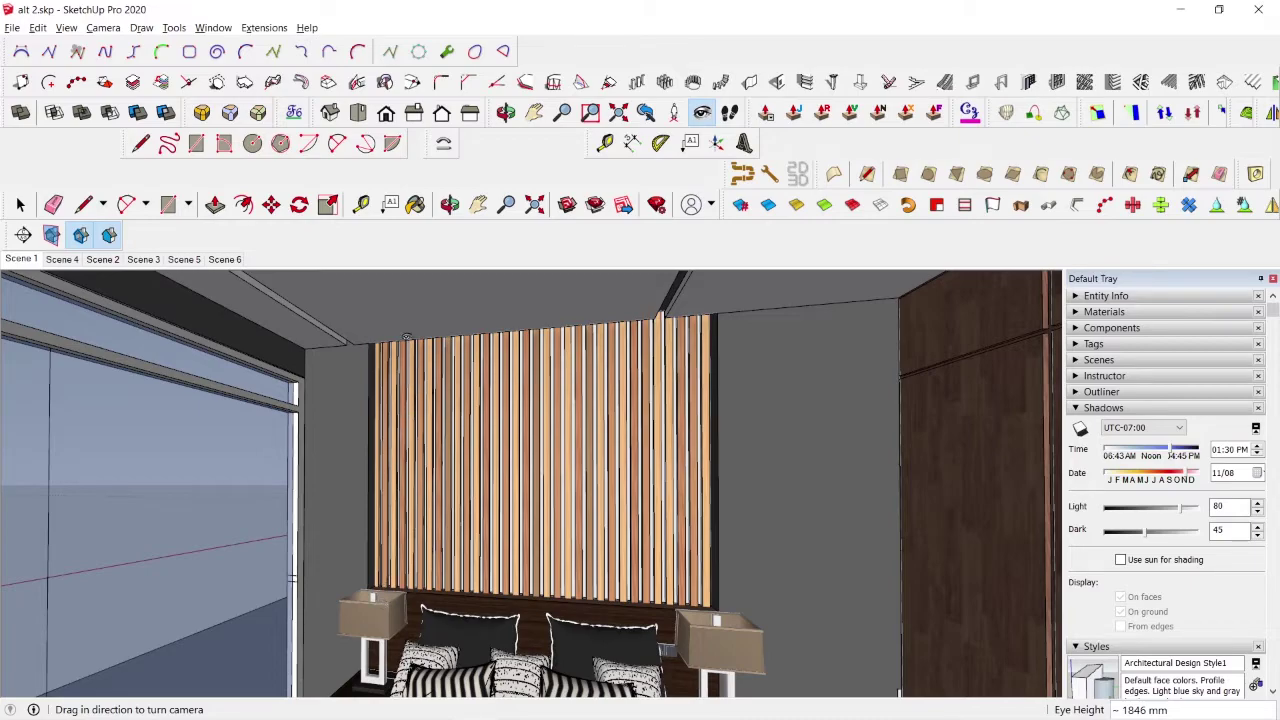
drag(743, 318, 118, 320)
View the saved scenes in the order Scene 4, Scene 2 and Scene 3.
click(64, 260)
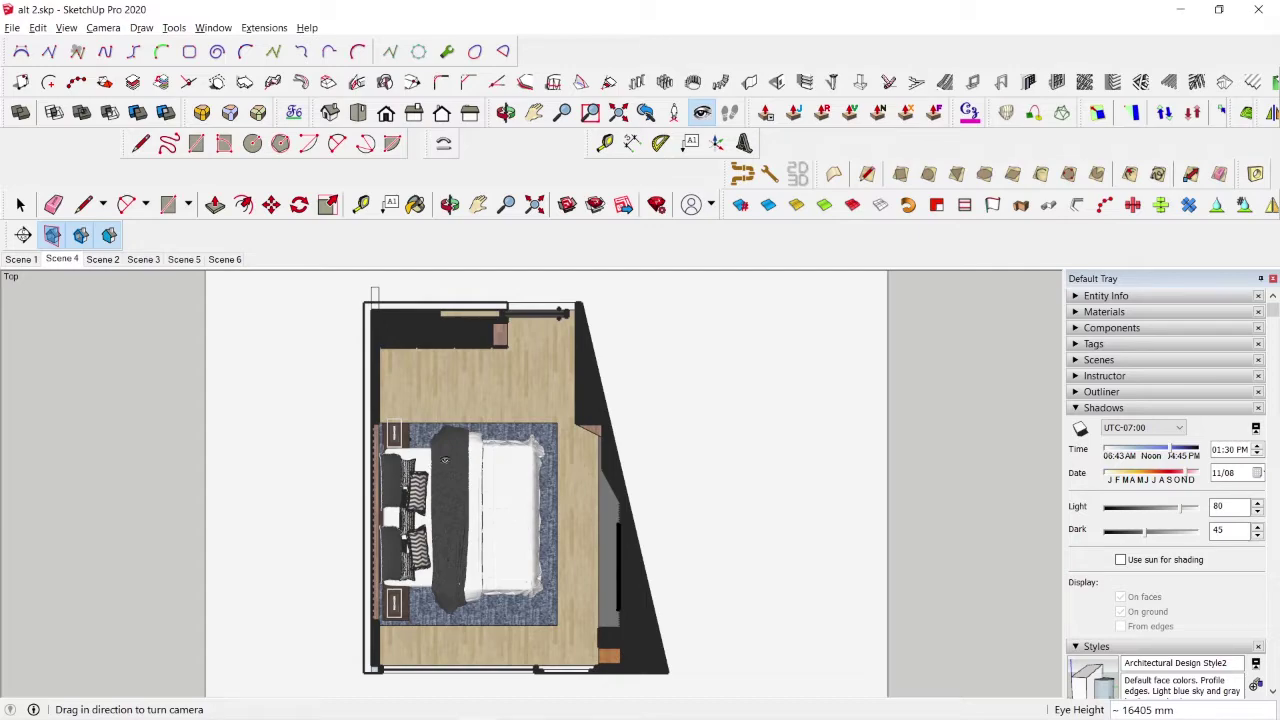
click(114, 261)
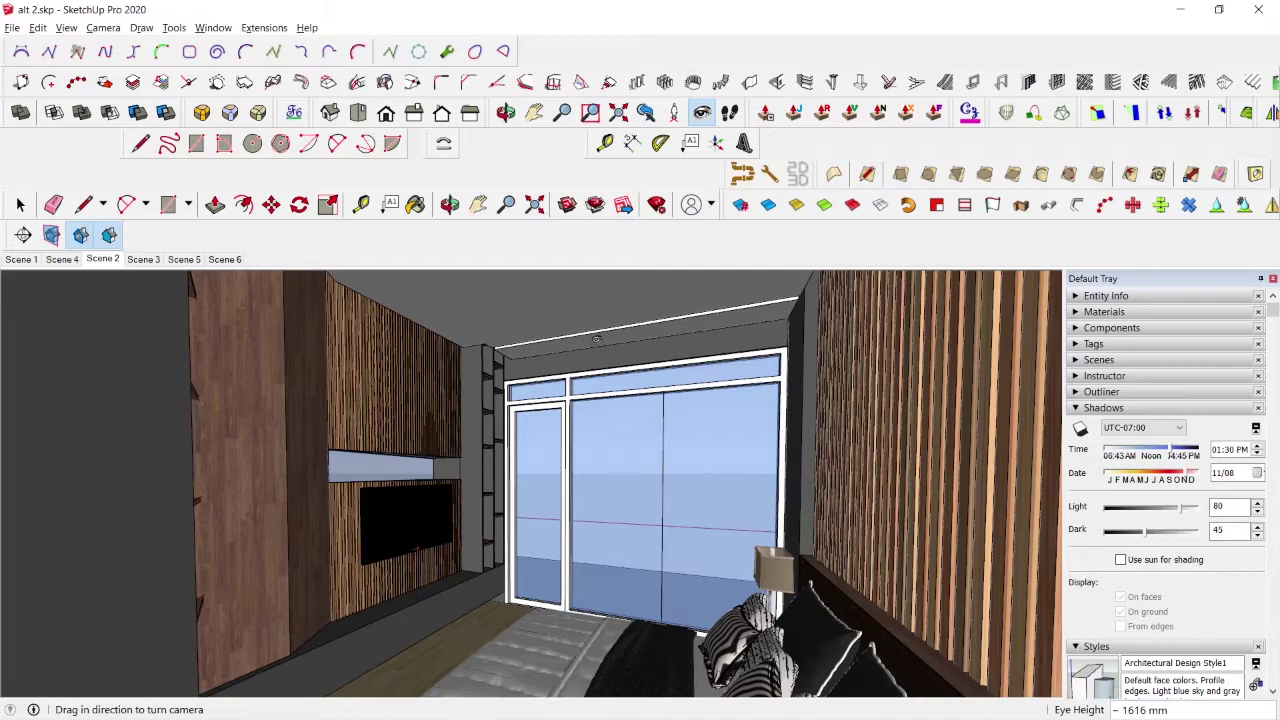
click(155, 259)
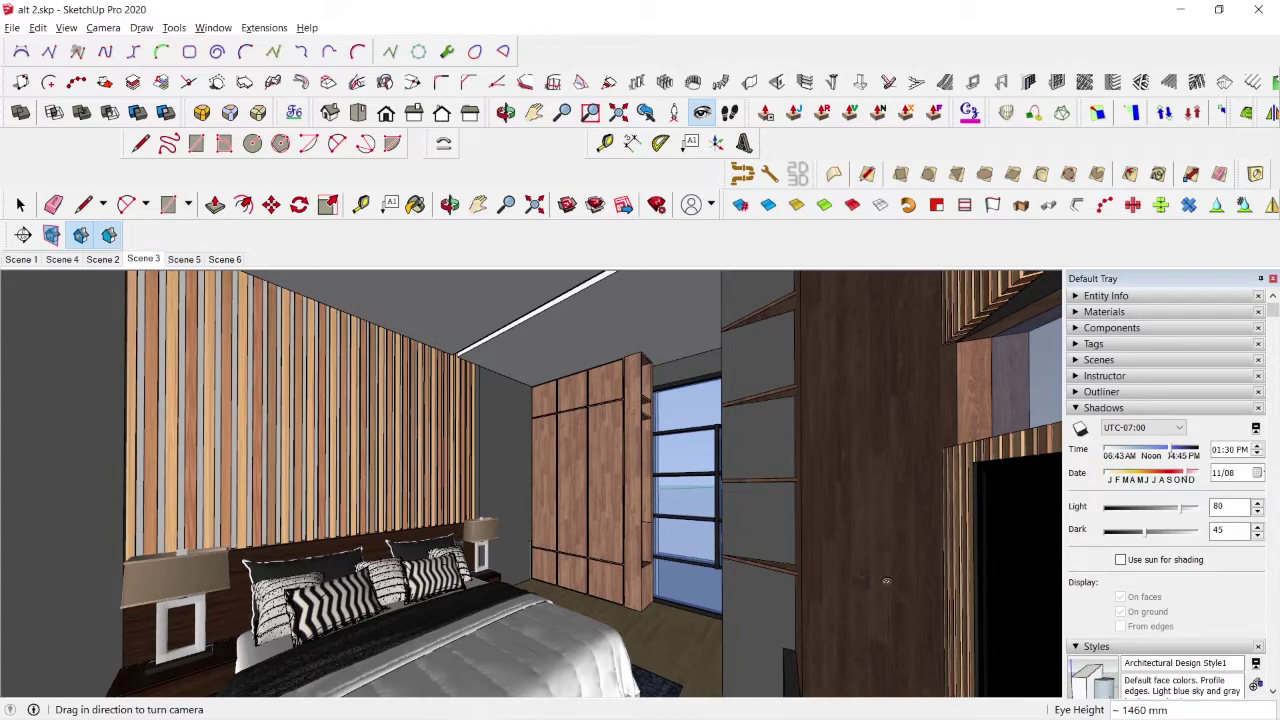
View the saved Scene 5 and Scene 6, and turn the Scene 6 camera to look around the bed and TV wall.
click(190, 259)
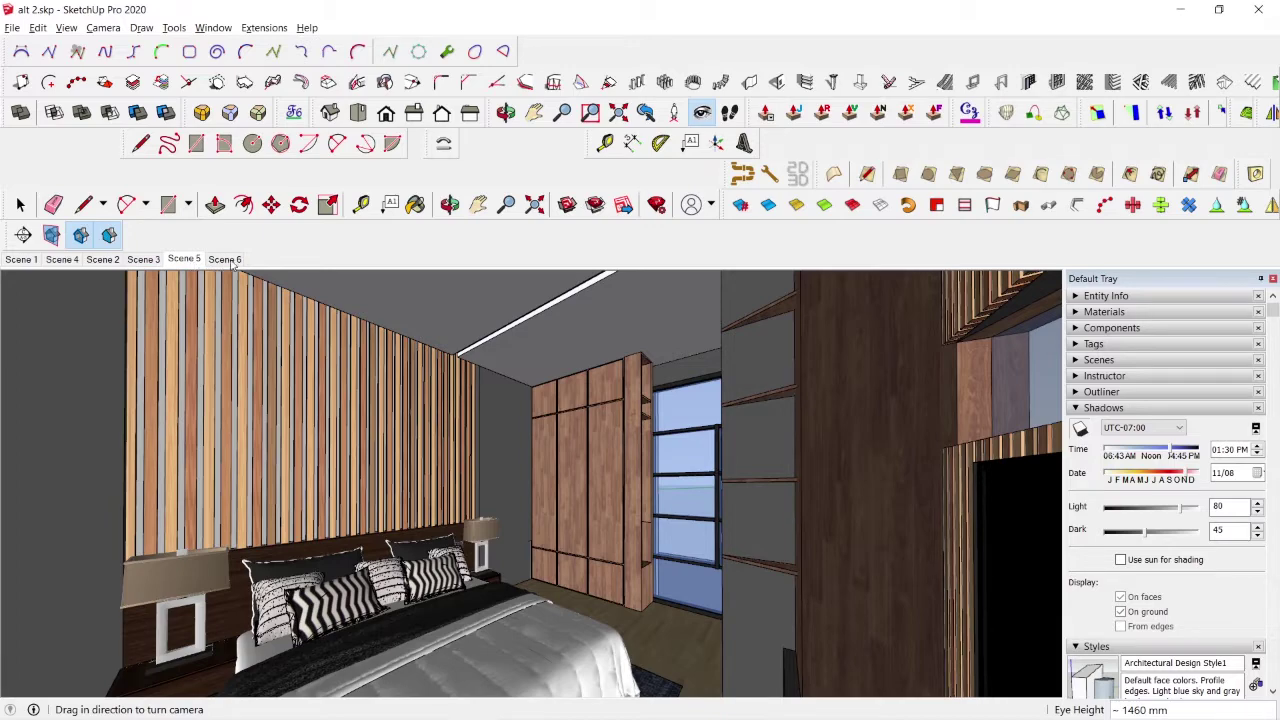
click(222, 260)
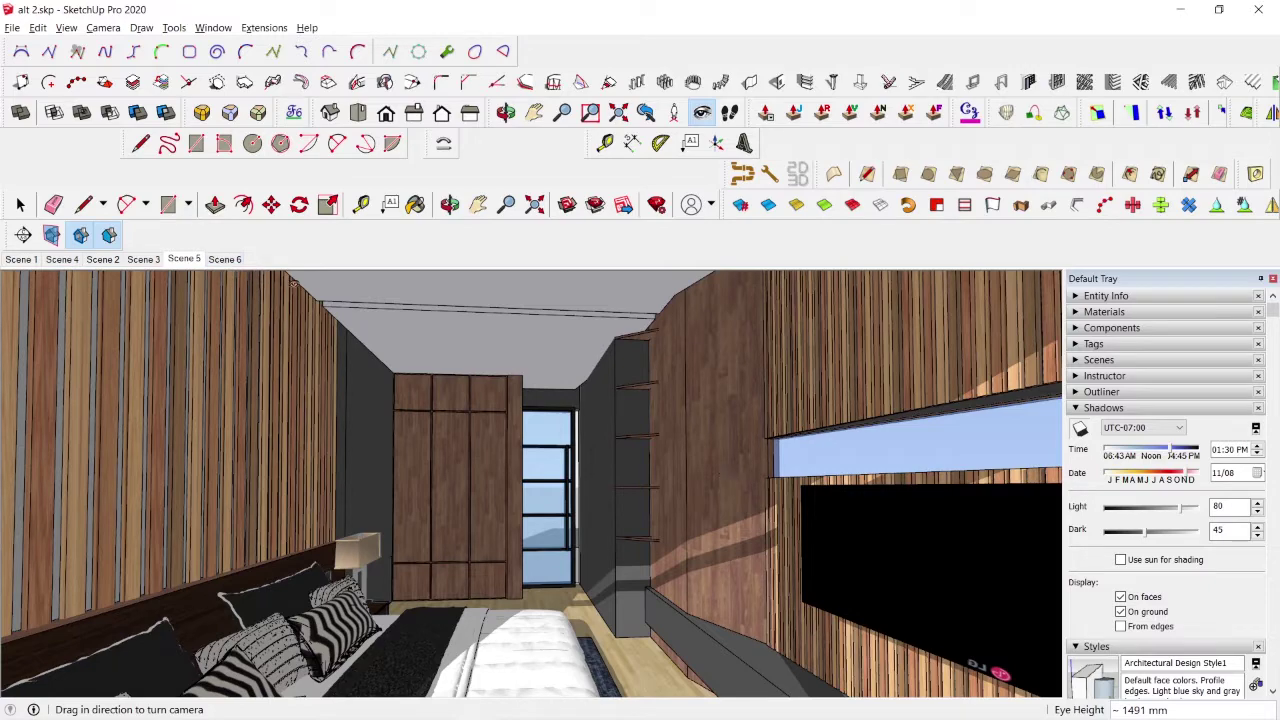
click(222, 262)
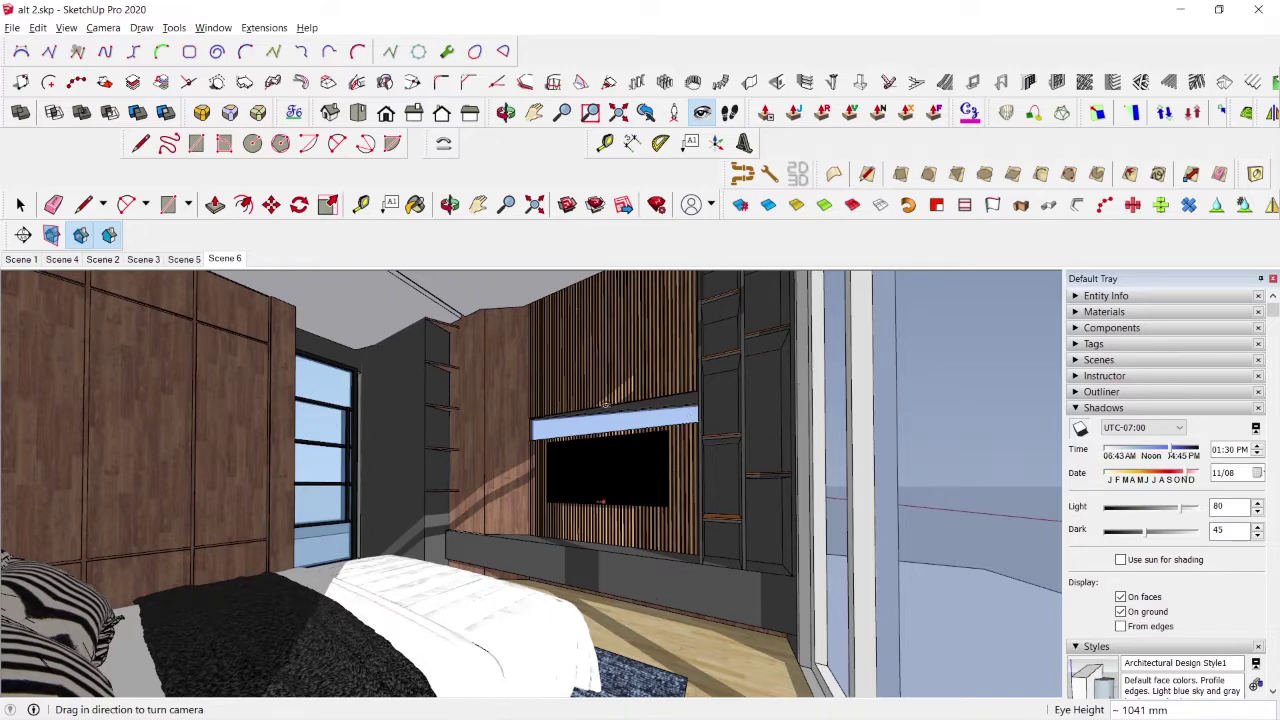
drag(605, 403, 472, 373)
Switch to the rendered bedroom video in Movies & TV, return to its beginning and skip ahead to about 0:00:22.
key(alt+Tab)
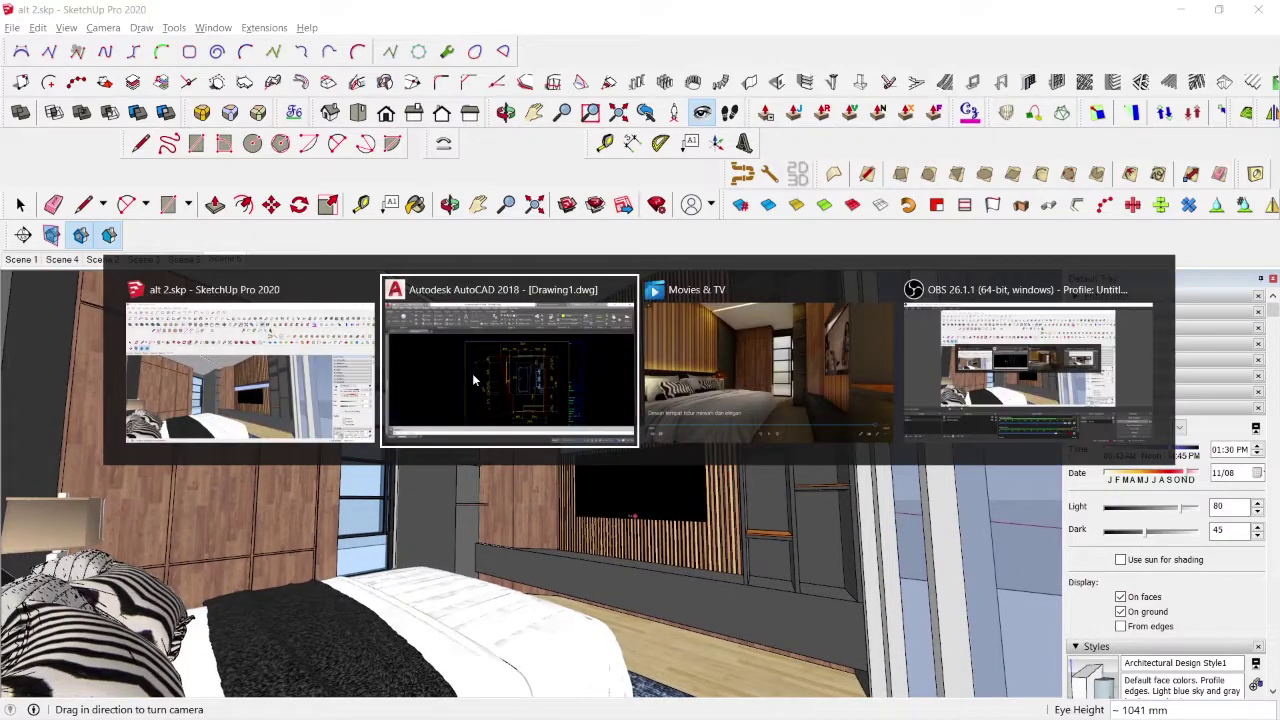
key(alt+Tab)
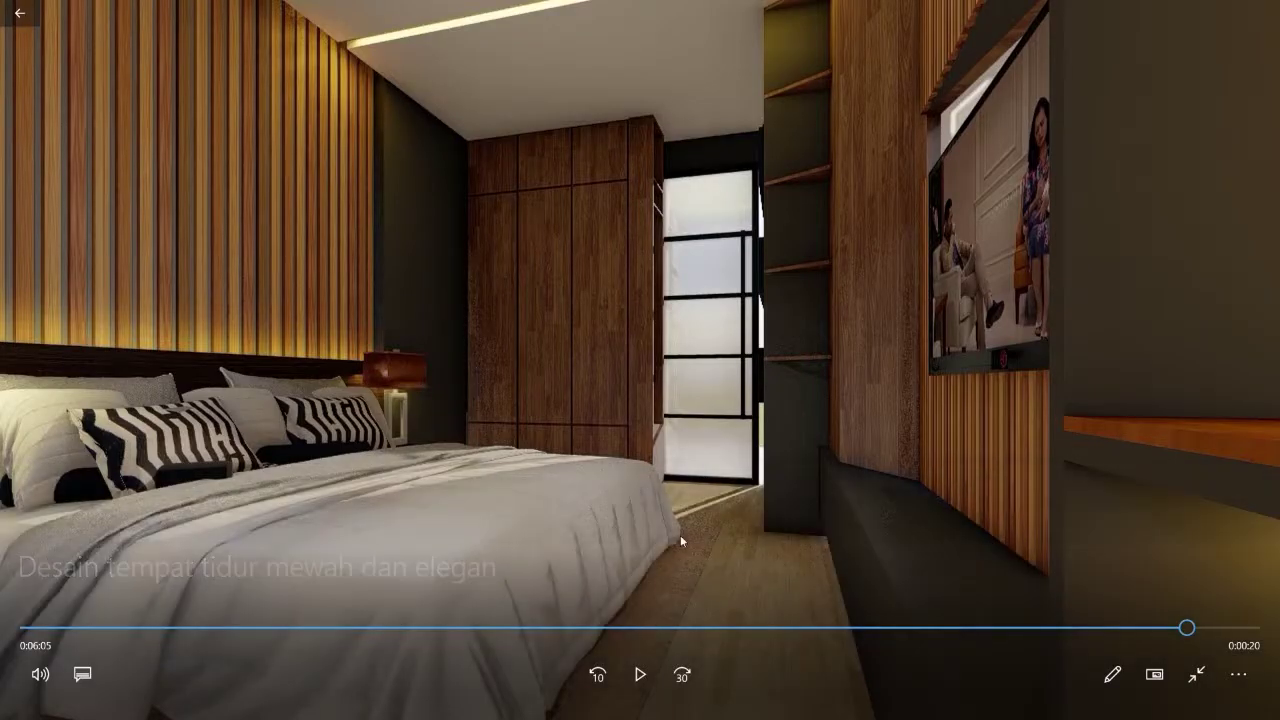
click(28, 628)
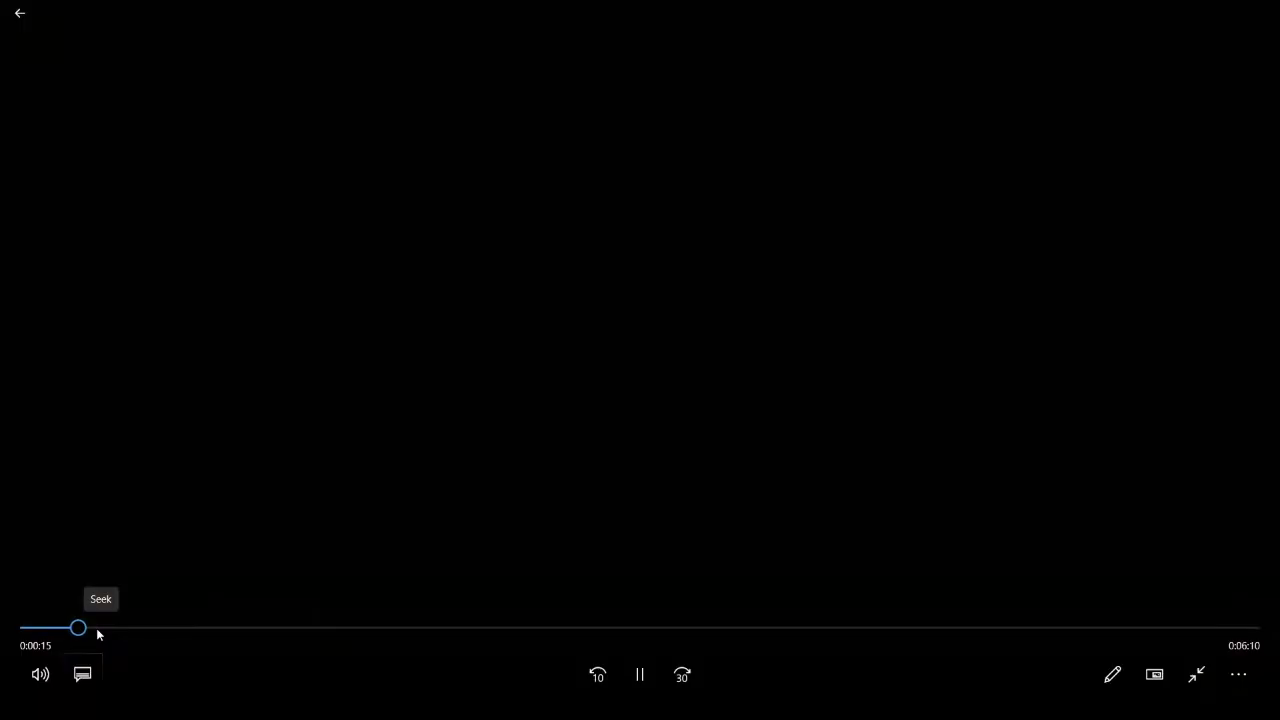
click(97, 628)
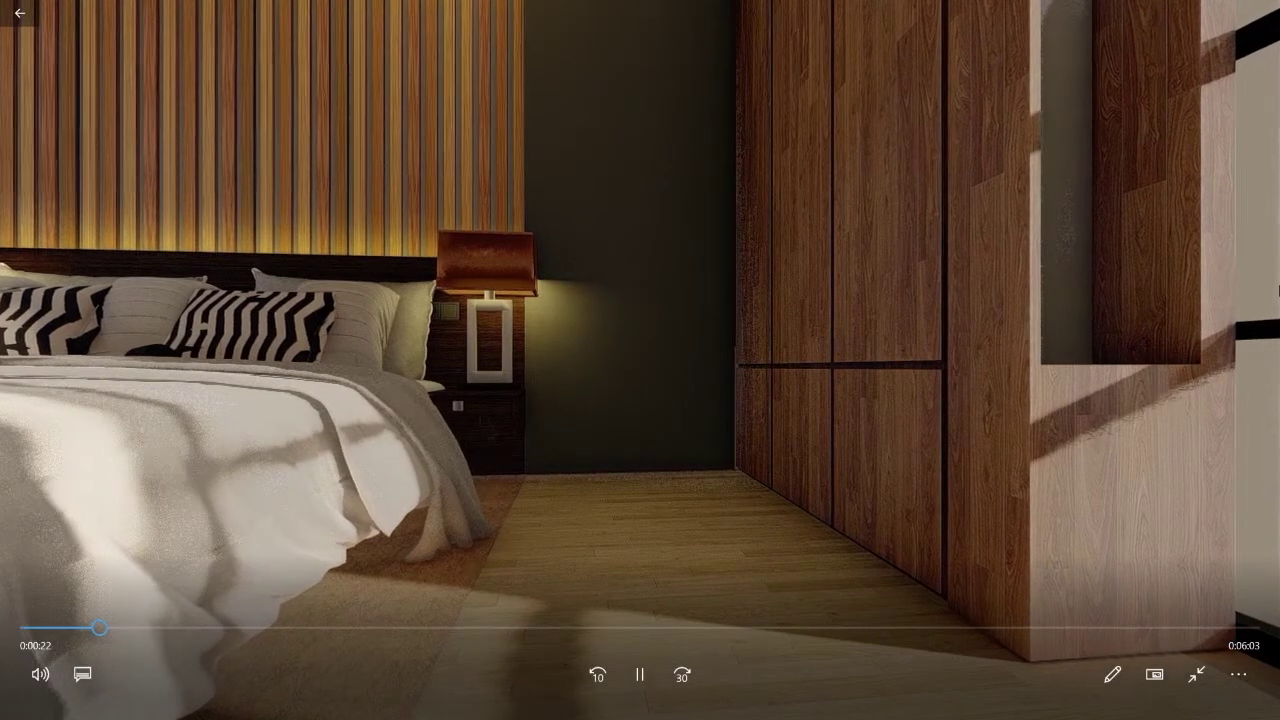